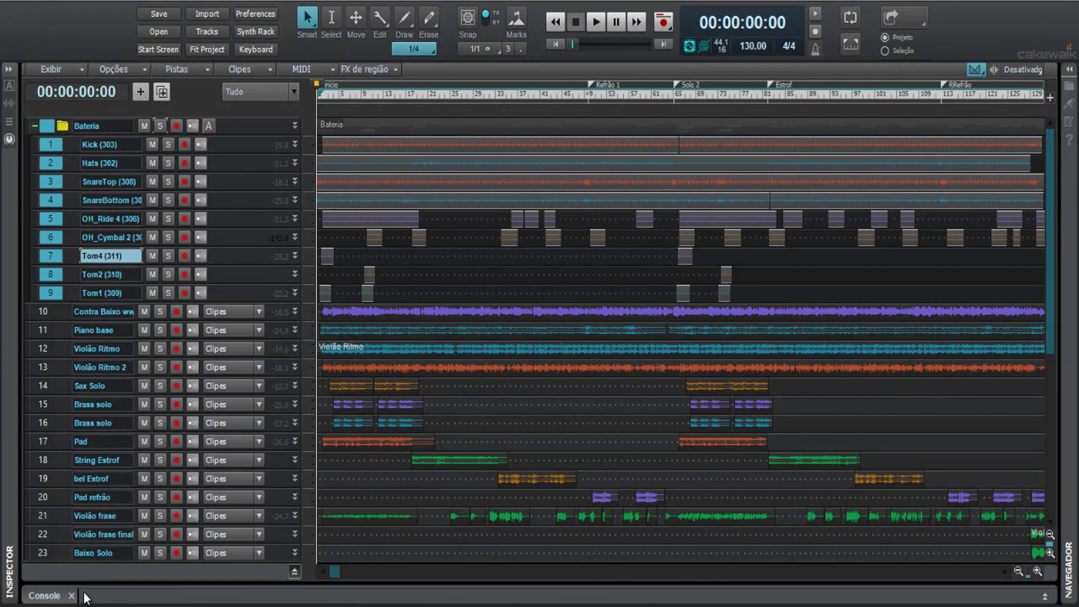
- Show the mixing console and play back the soloed drum tracks from the start of the project
{"action": "left_click", "coordinate": [50, 597]}
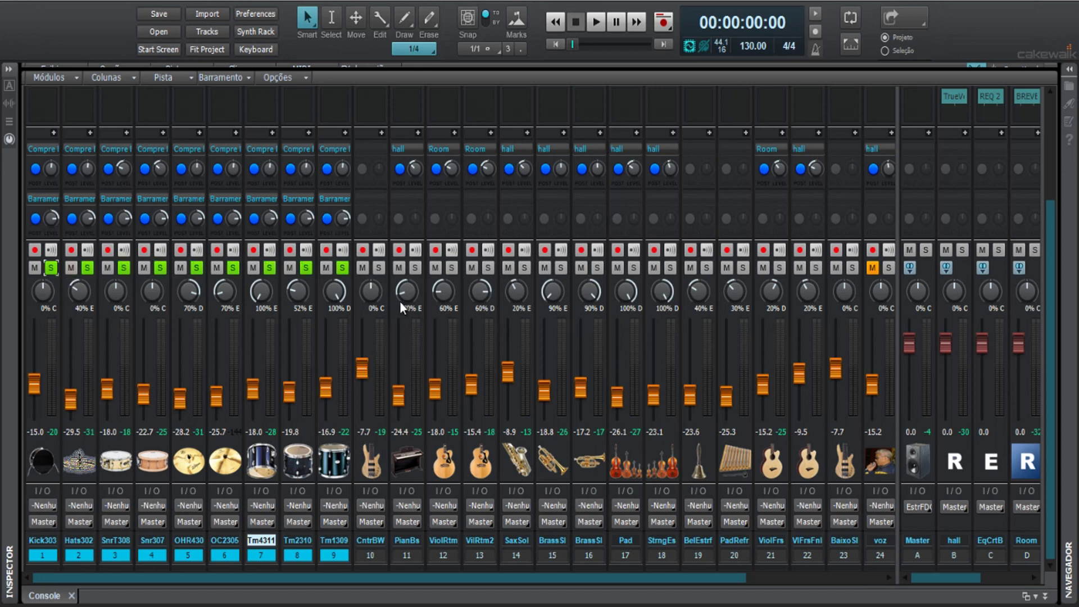
{"action": "key", "text": "space"}
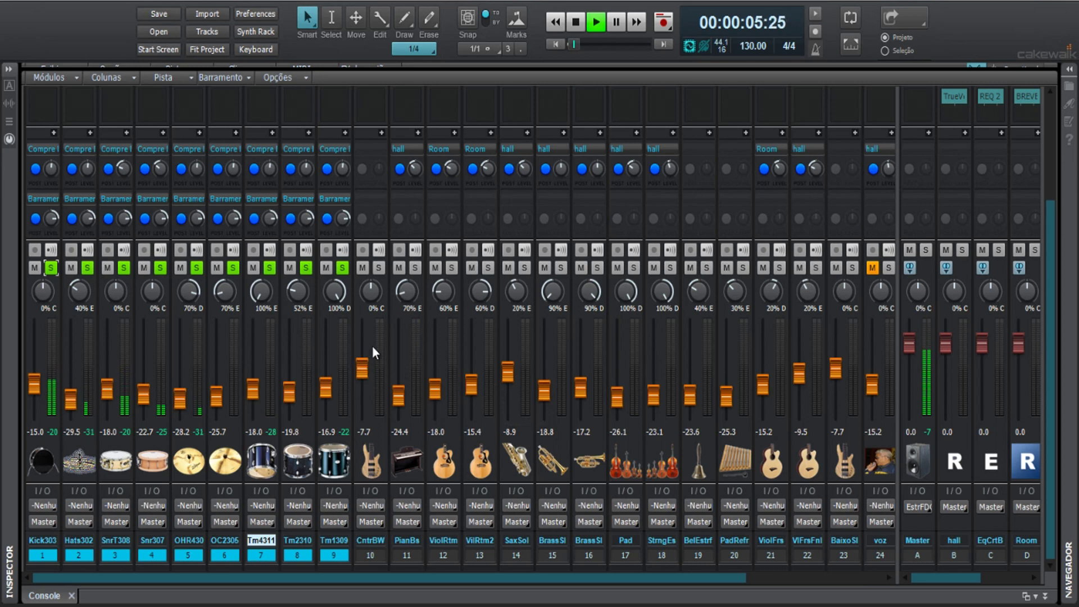
{"action": "key", "text": "space"}
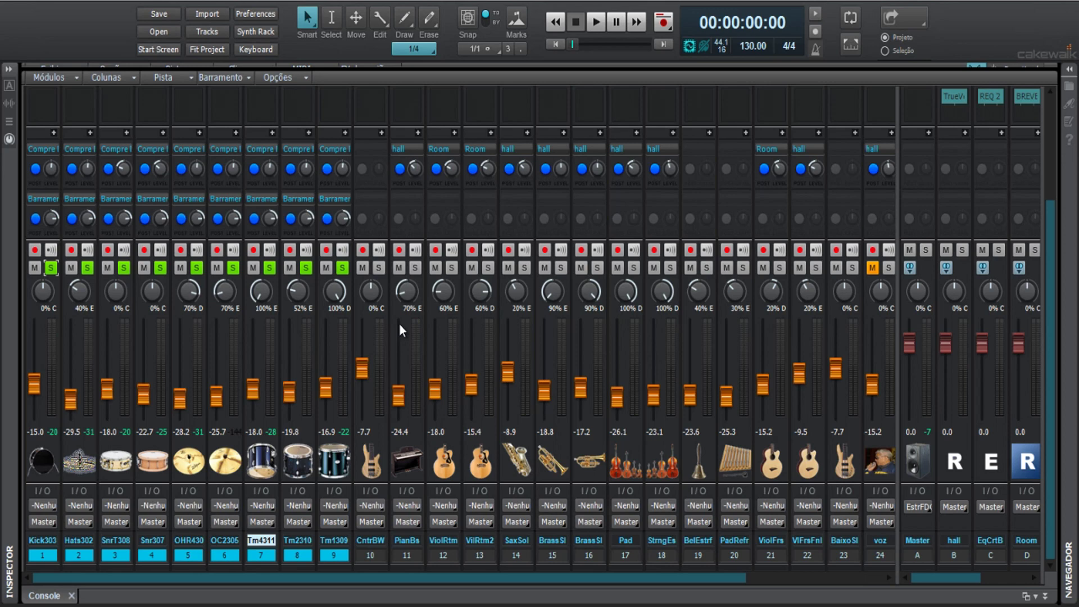
- Solo the CntrBW bass track along with the drums and set its volume to -6.6 during playback
{"action": "left_click", "coordinate": [375, 268]}
{"action": "key", "text": "space"}
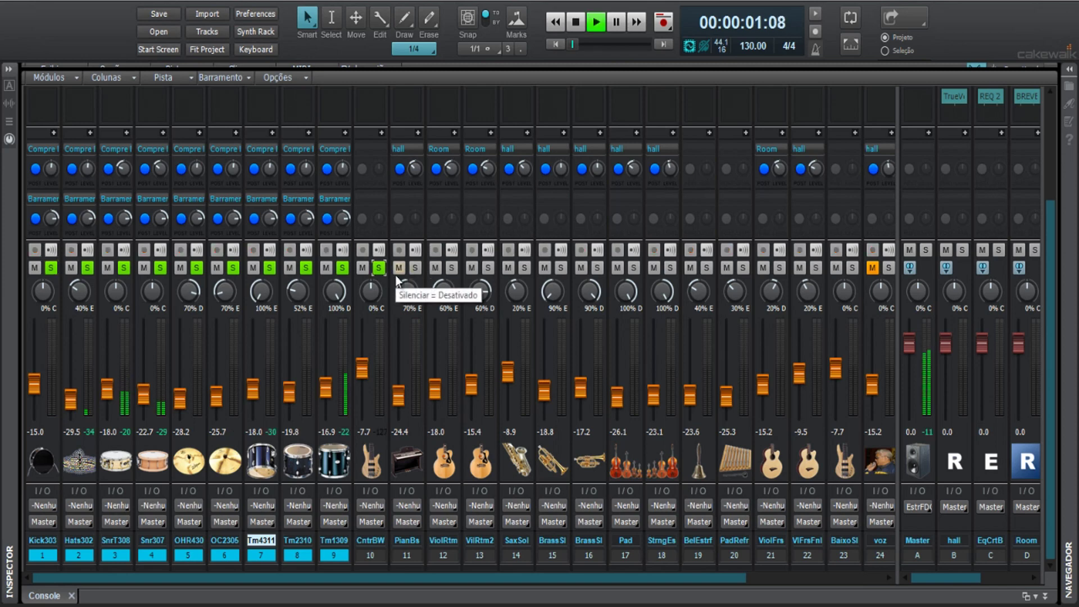
{"action": "left_click_drag", "start_coordinate": [365, 369], "coordinate": [363, 367]}
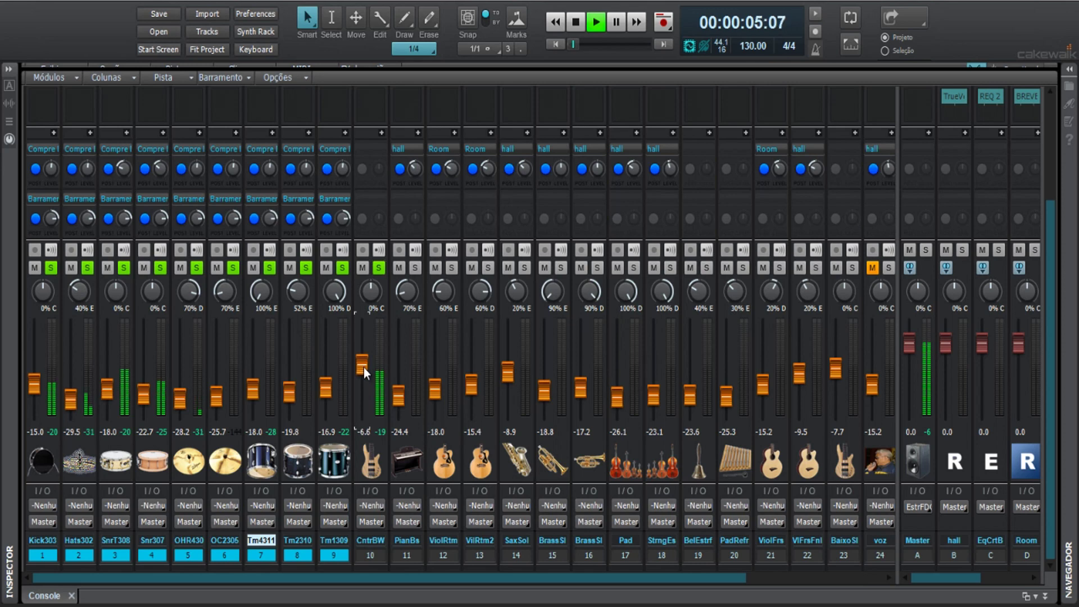
{"action": "key", "text": "space"}
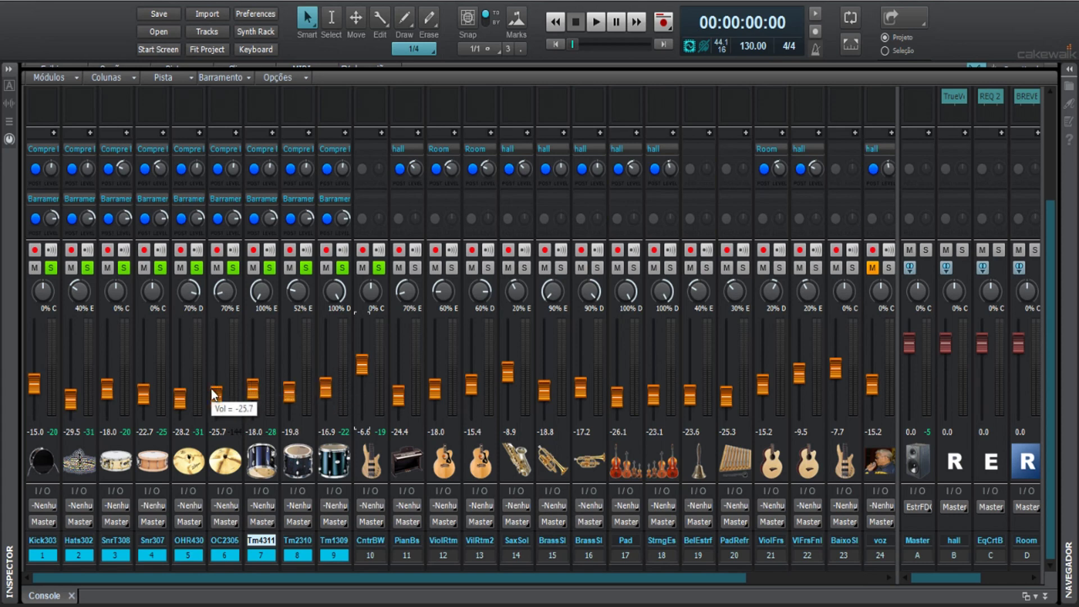
- Raise the volumes of the selected drum tracks together by about 5 dB, bringing Tm4311 to -13.0
{"action": "key", "text": "ctrl"}
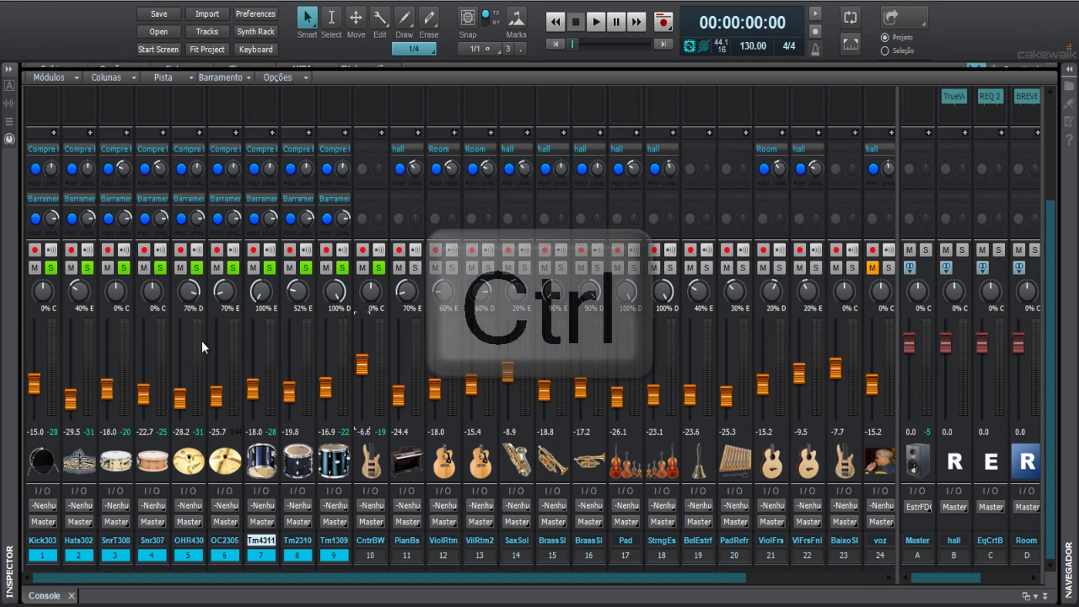
{"action": "left_click_drag", "start_coordinate": [247, 390], "coordinate": [251, 386]}
{"action": "scroll", "coordinate": [252, 387], "scroll_direction": "up", "scroll_amount": 10}
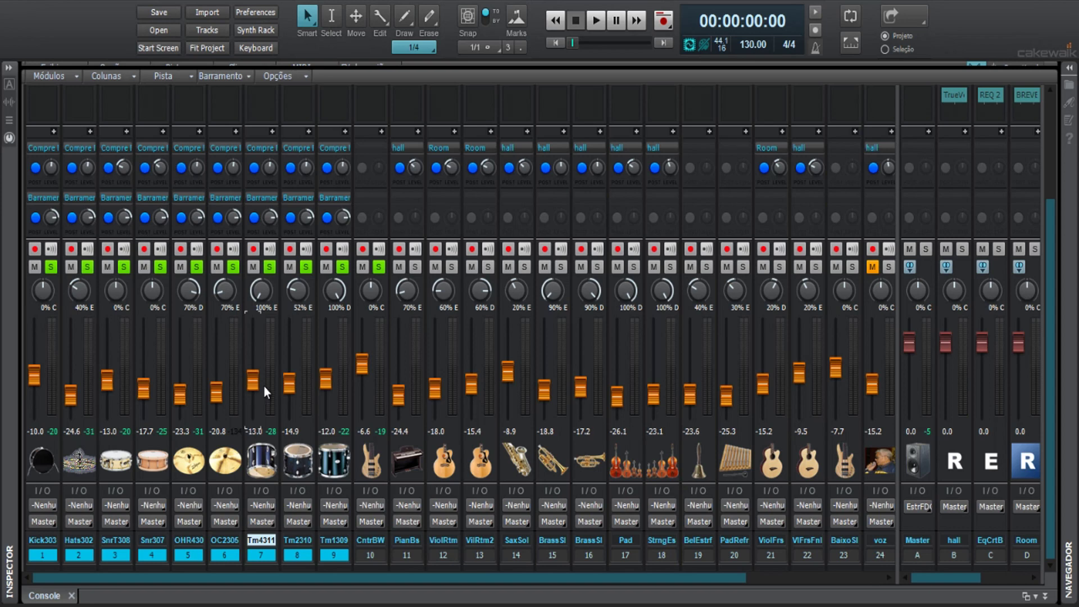
- Reselect drum tracks 1 to 9 and group their volume faders in a new red group named "Volume Bateria"
{"action": "left_click", "coordinate": [405, 556]}
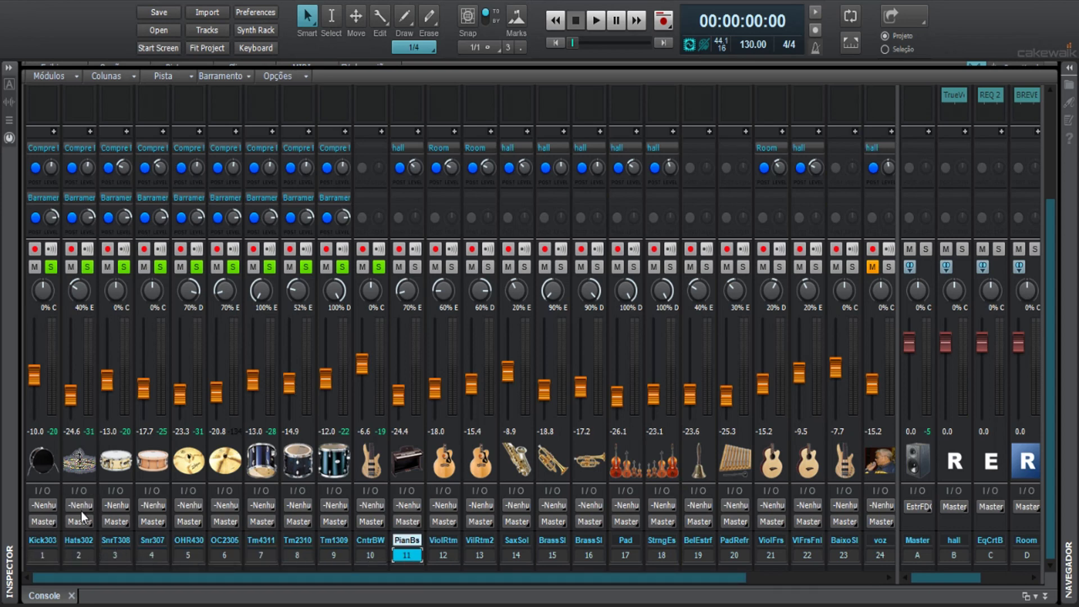
{"action": "left_click", "coordinate": [42, 555]}
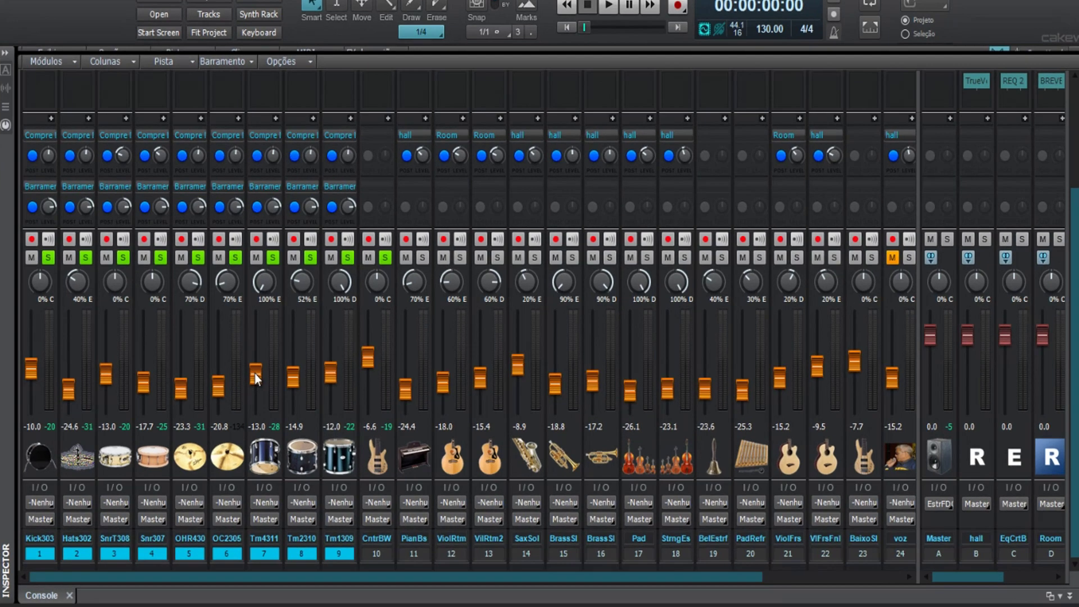
{"action": "right_click", "coordinate": [252, 381]}
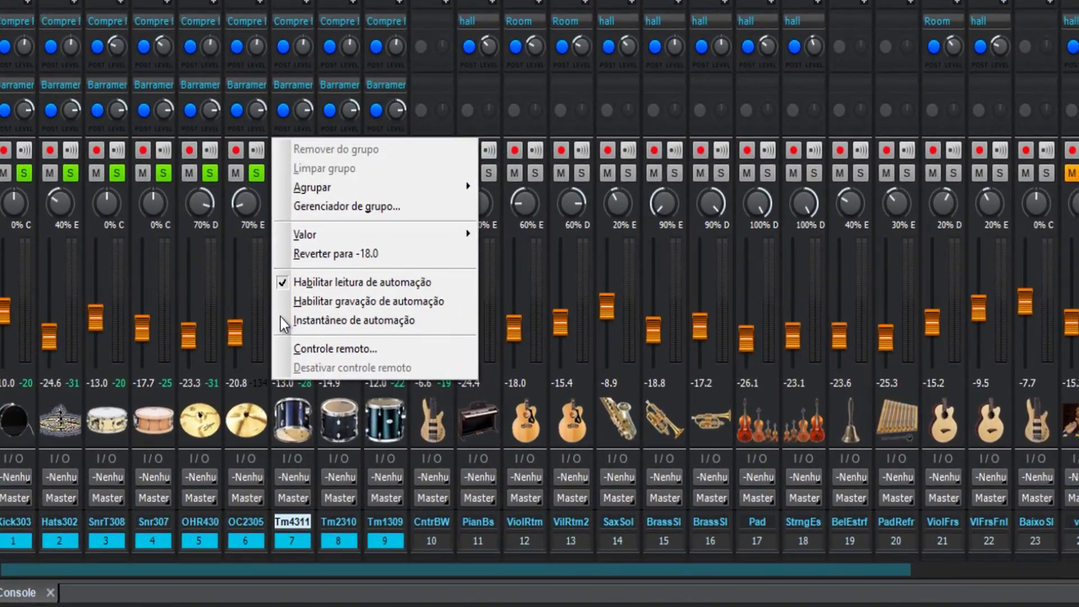
{"action": "mouse_move", "coordinate": [325, 194]}
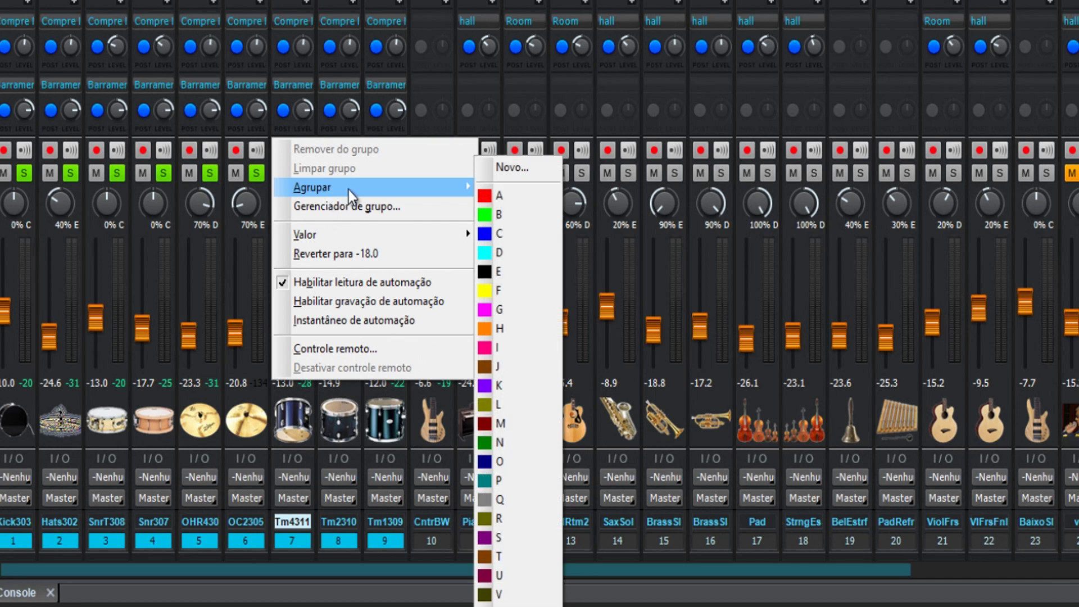
{"action": "left_click", "coordinate": [508, 168]}
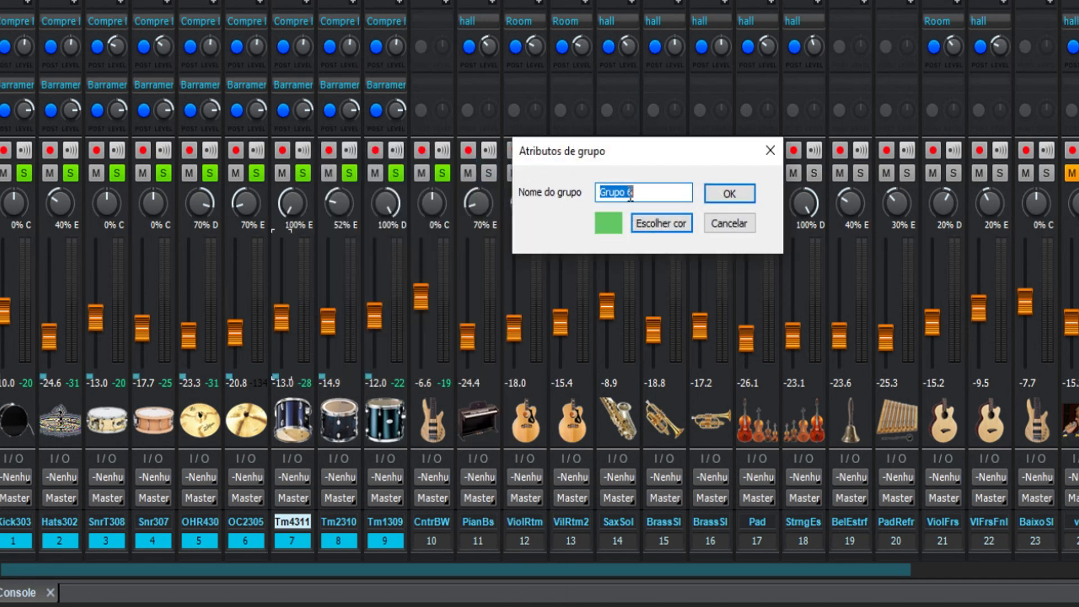
{"action": "type", "text": "Volume Bateria"}
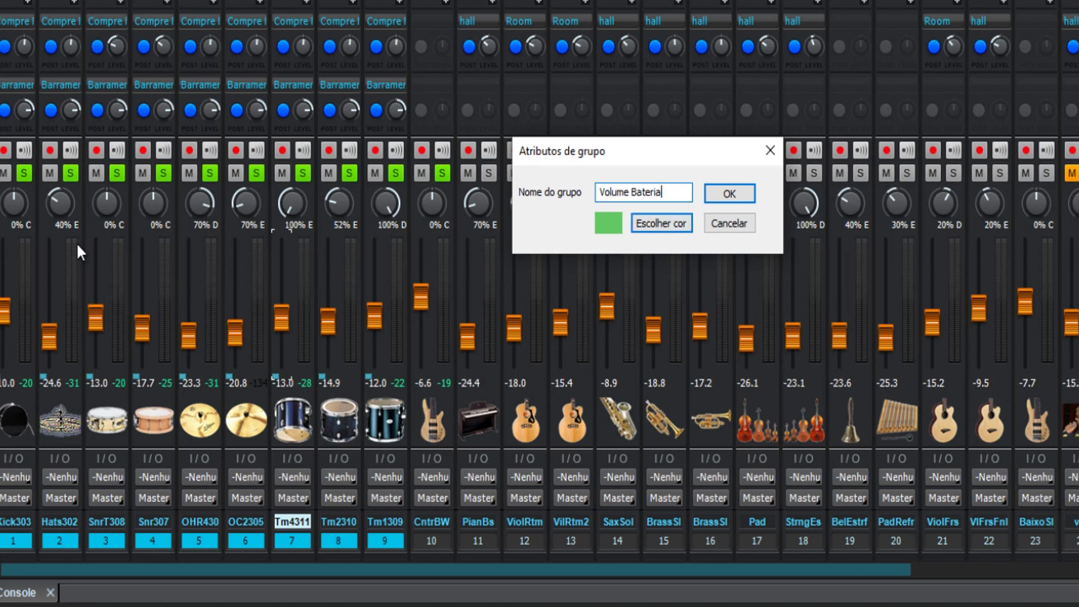
{"action": "left_click", "coordinate": [648, 222]}
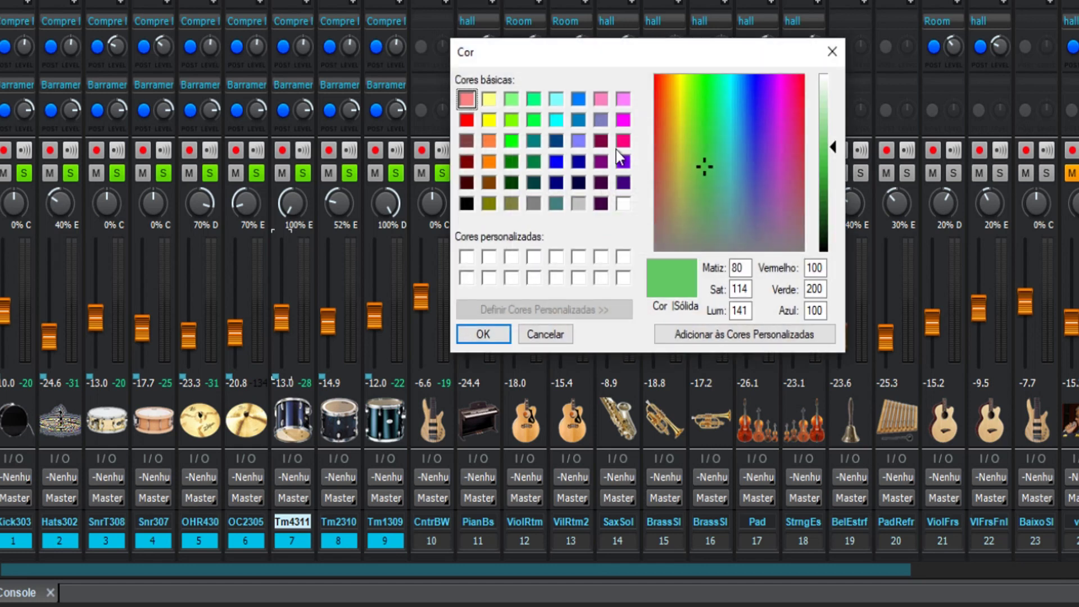
{"action": "left_click", "coordinate": [467, 119]}
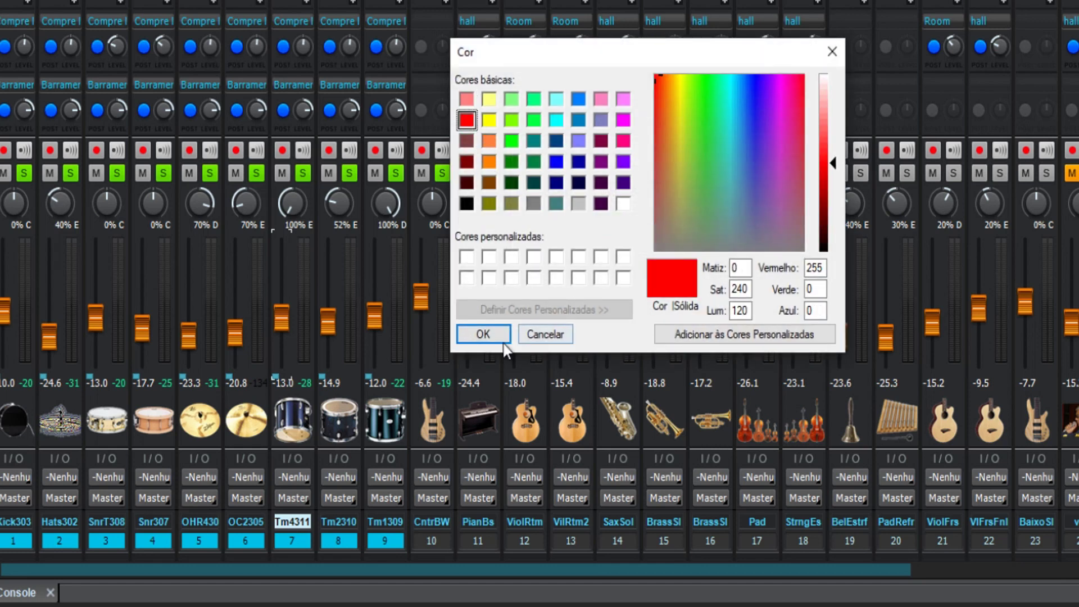
{"action": "left_click", "coordinate": [489, 336]}
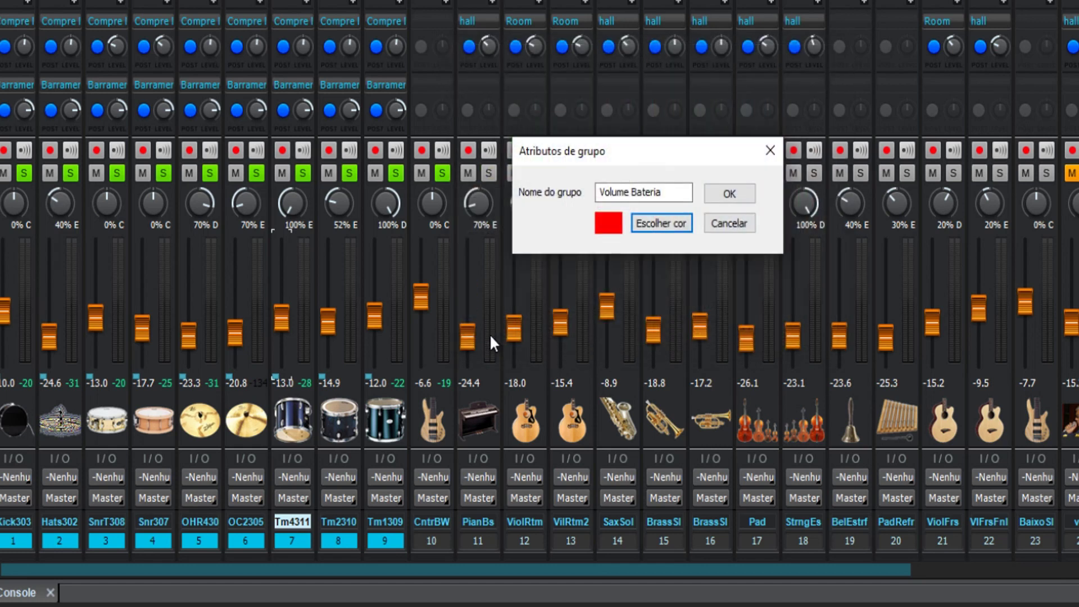
{"action": "left_click", "coordinate": [736, 198]}
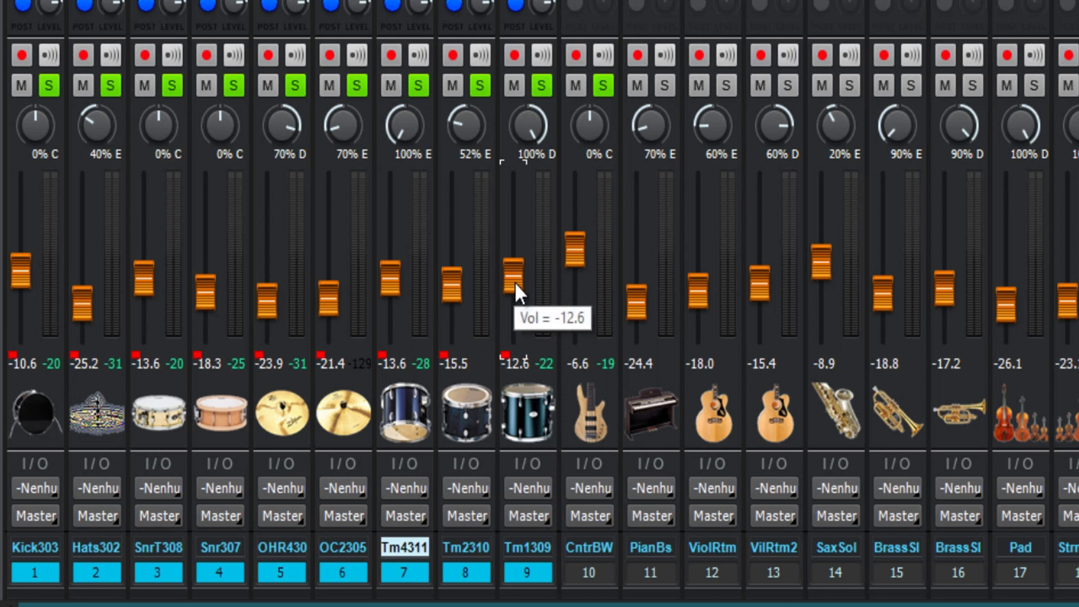
- Lower the grouped drum volumes during playback and set the CntrBW bass track's volume to -9.8
{"action": "mouse_move", "coordinate": [561, 306]}
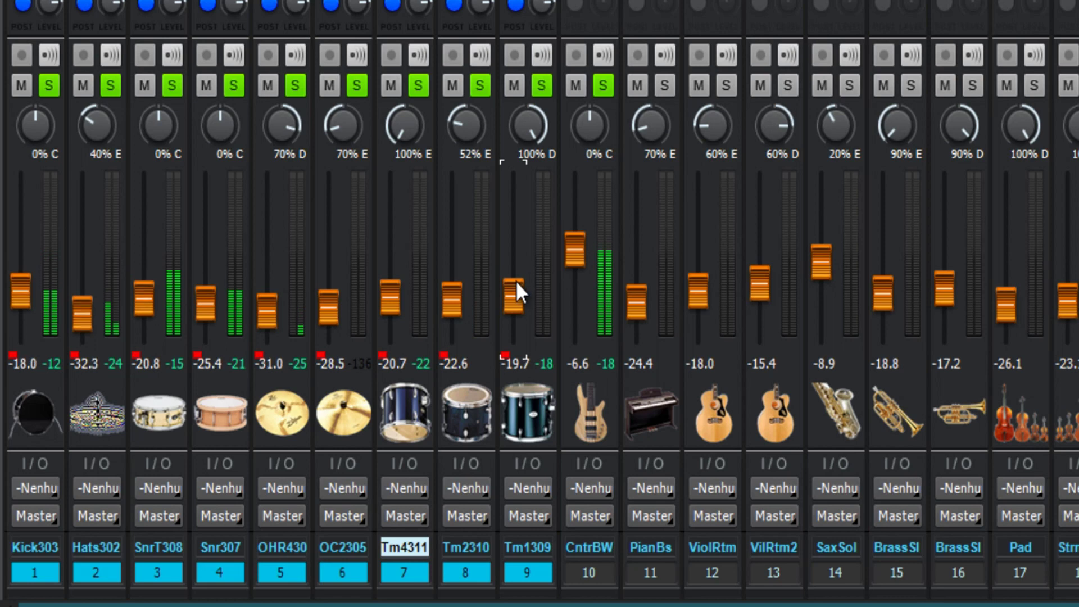
{"action": "scroll", "coordinate": [568, 252], "scroll_direction": "down", "scroll_amount": 3}
{"action": "left_click_drag", "start_coordinate": [570, 248], "coordinate": [568, 250]}
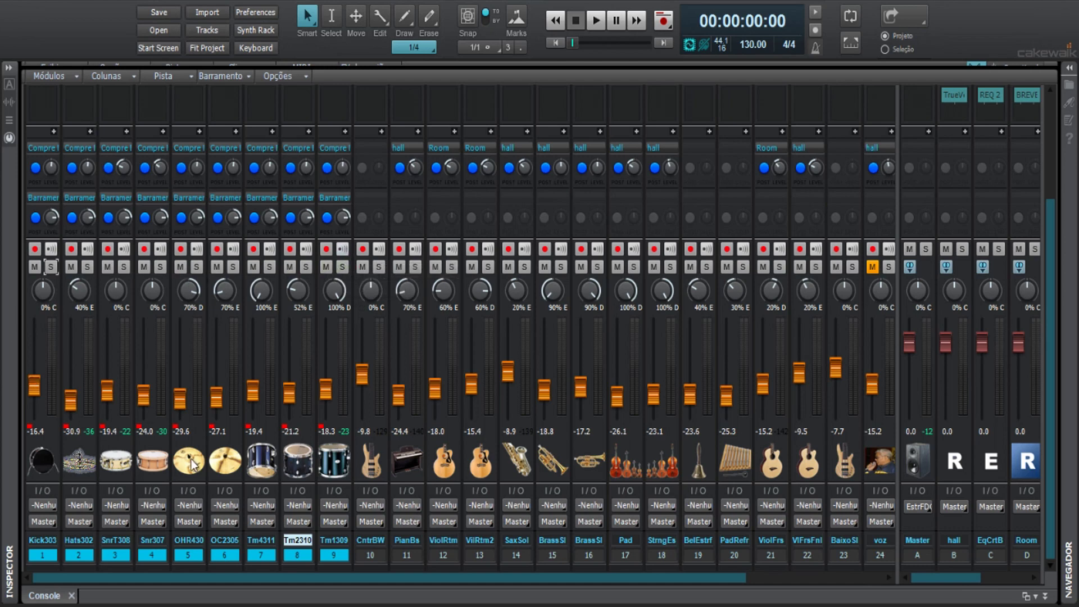
- Select tracks 1 to 9 and group their solo controls in a new yellow group named "Solo Bateria"
{"action": "left_click", "coordinate": [379, 552]}
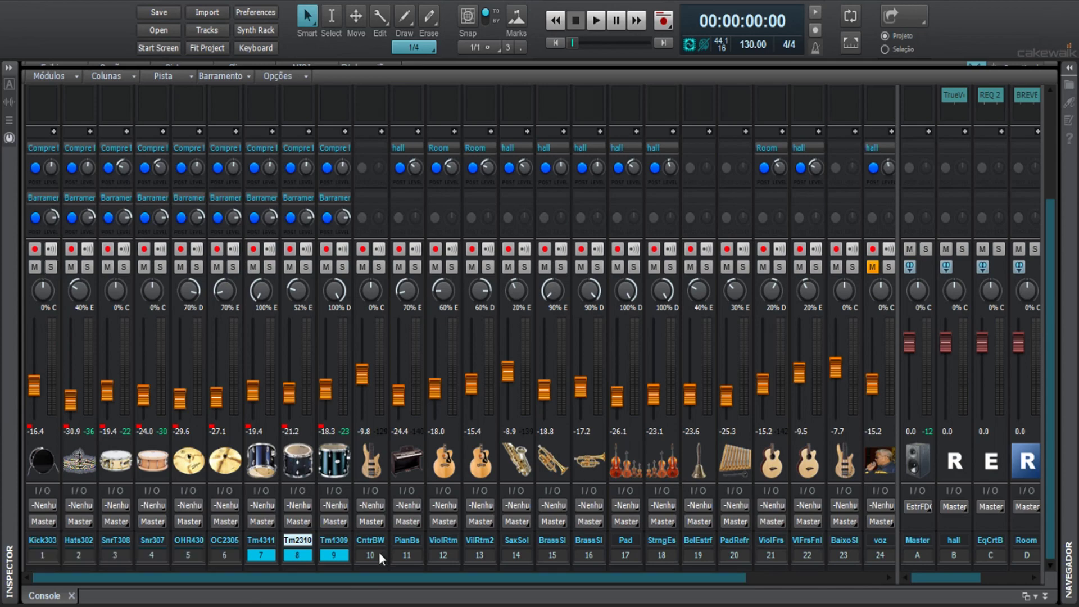
{"action": "left_click", "coordinate": [41, 554], "text": "ctrl"}
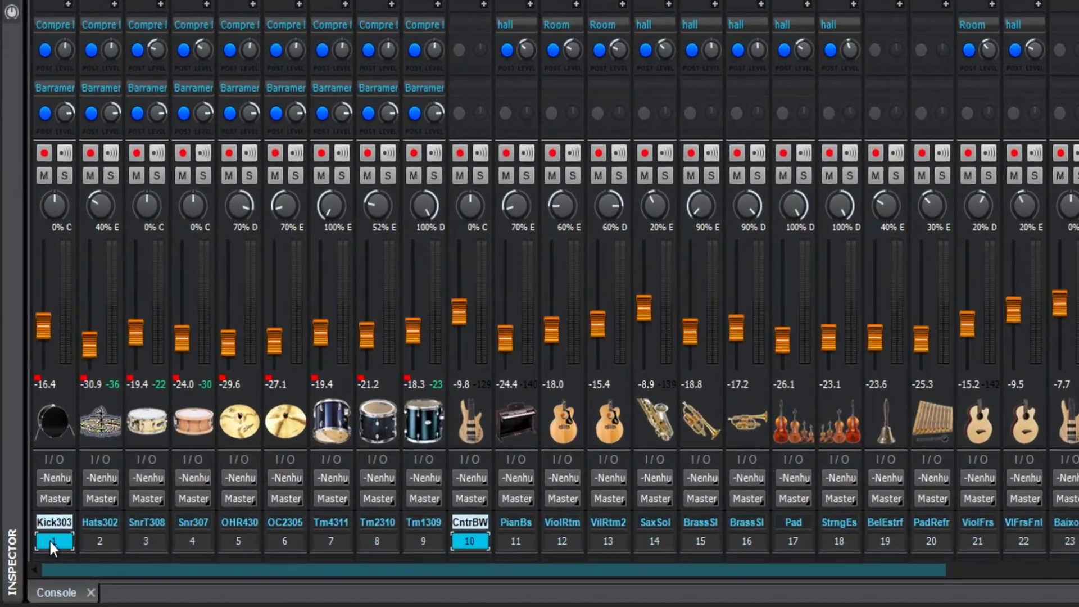
{"action": "left_click_drag", "start_coordinate": [50, 543], "coordinate": [444, 544]}
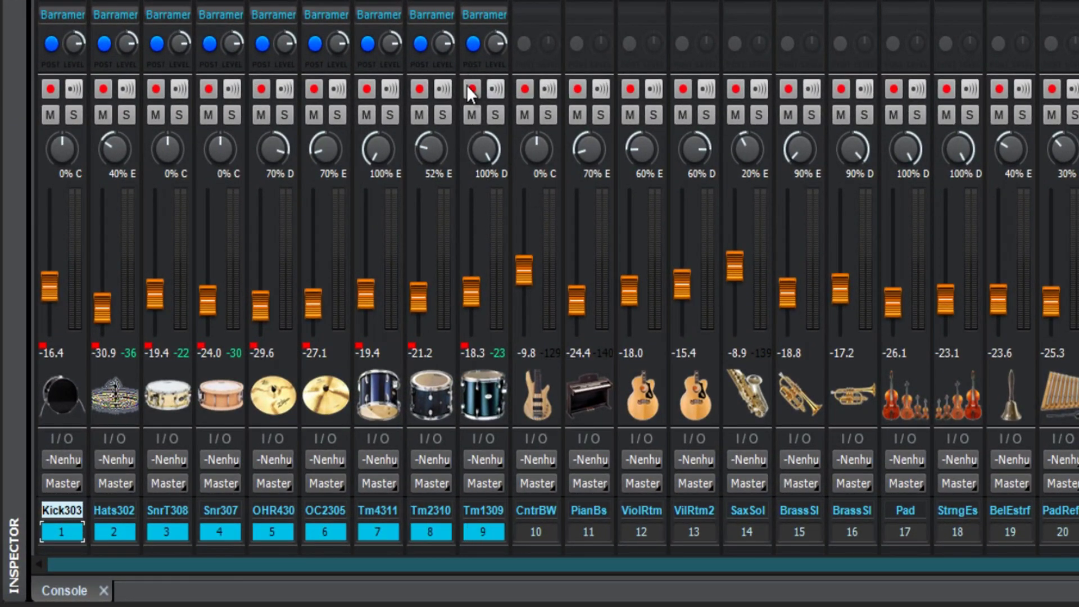
{"action": "right_click", "coordinate": [496, 119]}
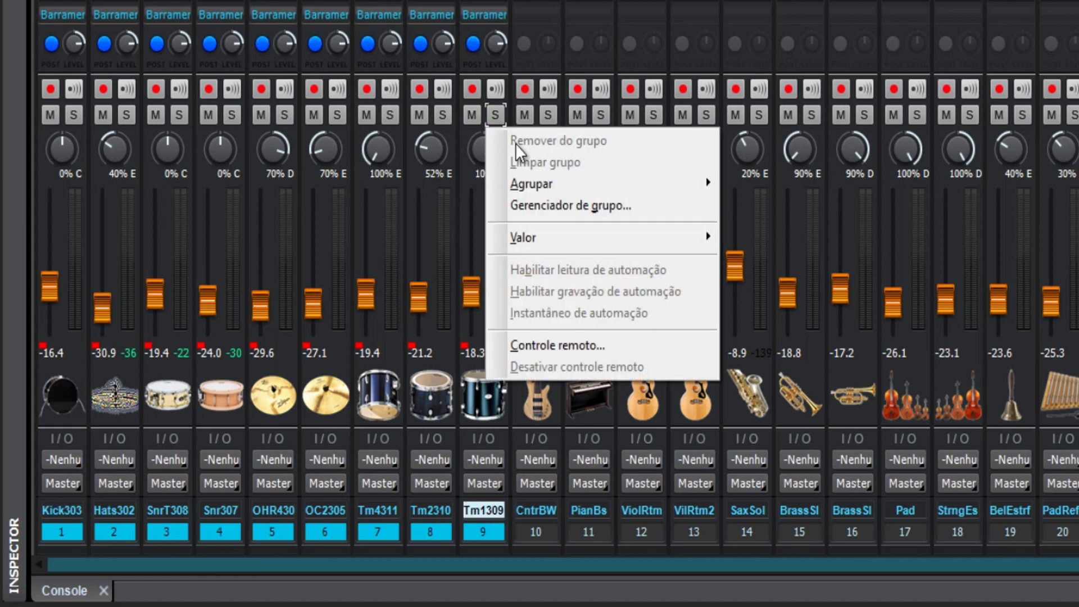
{"action": "mouse_move", "coordinate": [556, 188]}
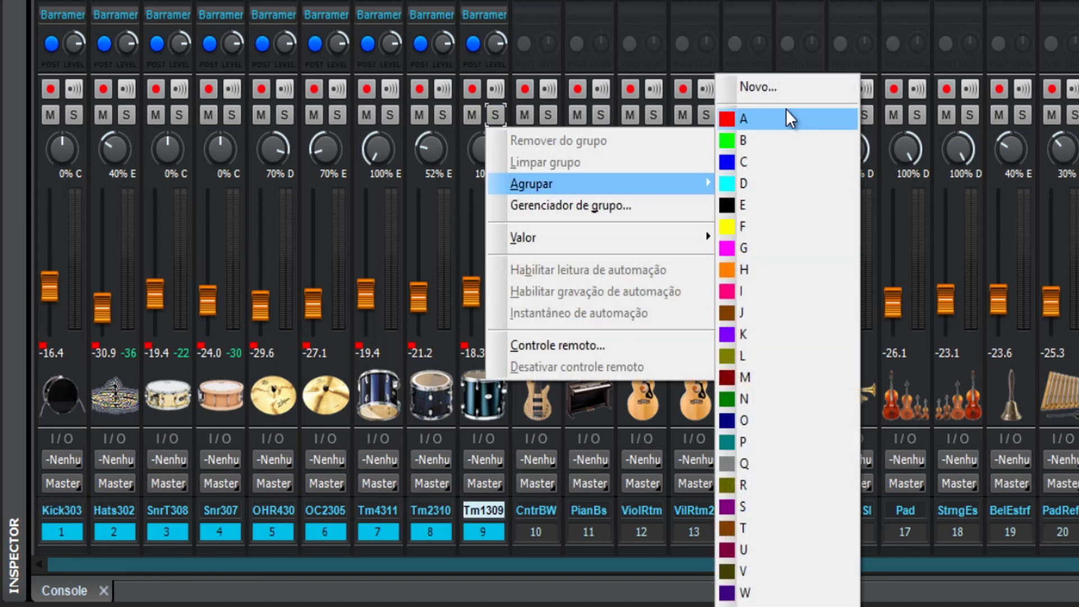
{"action": "left_click", "coordinate": [786, 87]}
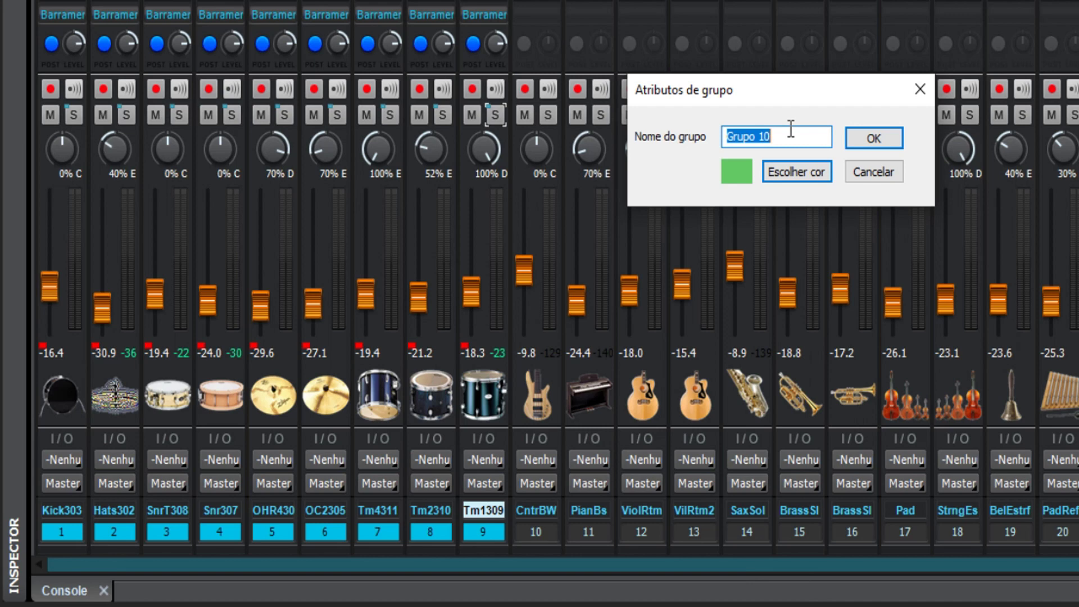
{"action": "type", "text": "Solo Bateria"}
{"action": "left_click", "coordinate": [817, 185]}
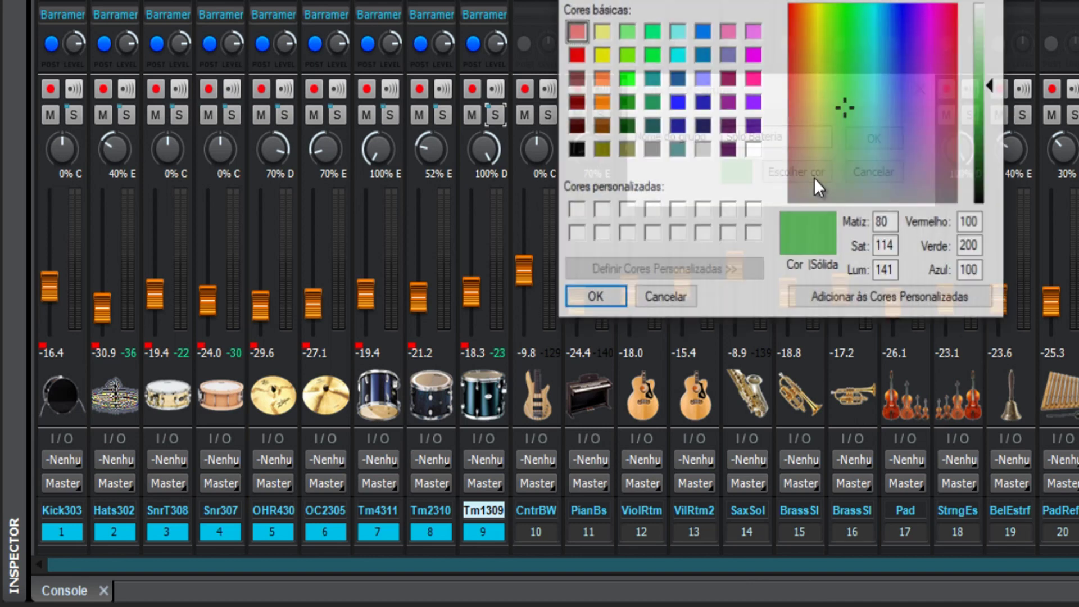
{"action": "left_click", "coordinate": [602, 55]}
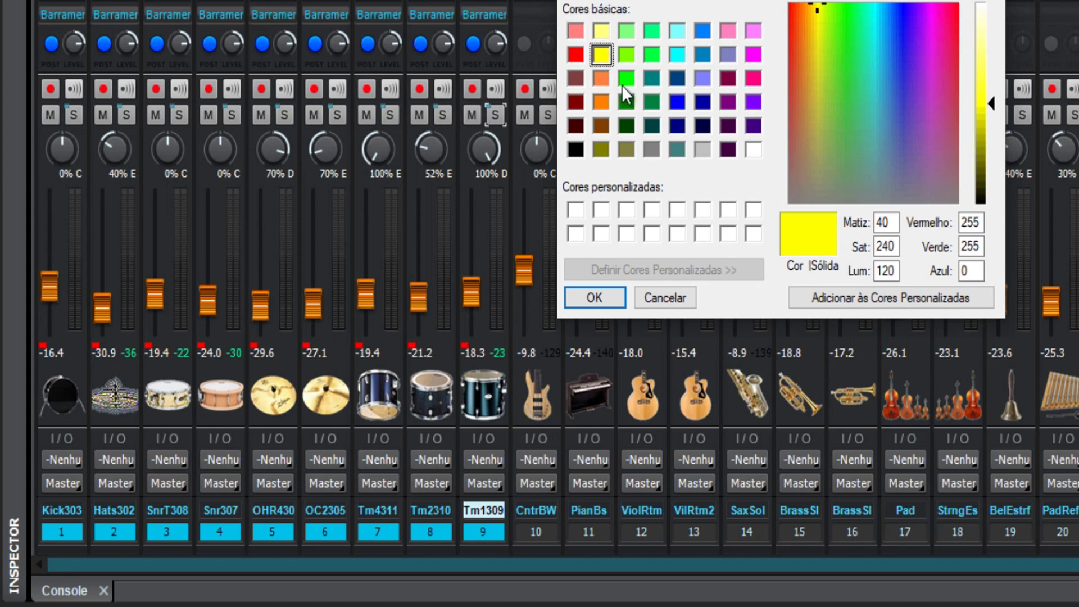
{"action": "left_click", "coordinate": [614, 299]}
{"action": "left_click", "coordinate": [887, 139]}
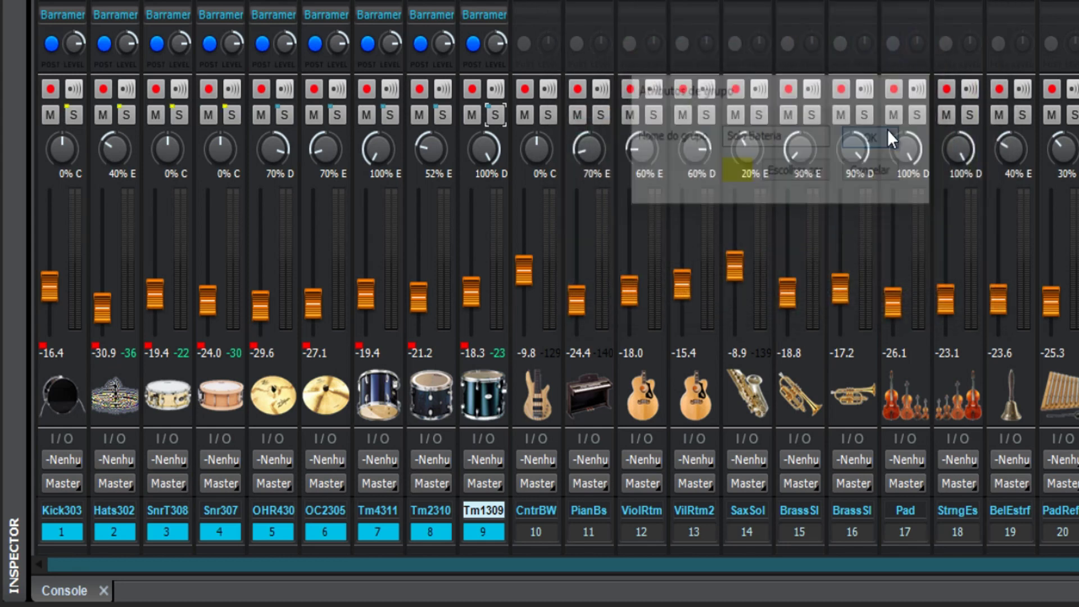
- Test the solo group by switching solo on and off from tracks 9 and 4
{"action": "left_click", "coordinate": [500, 120]}
{"action": "left_click", "coordinate": [495, 115]}
{"action": "left_click", "coordinate": [232, 115]}
{"action": "left_click", "coordinate": [230, 115]}
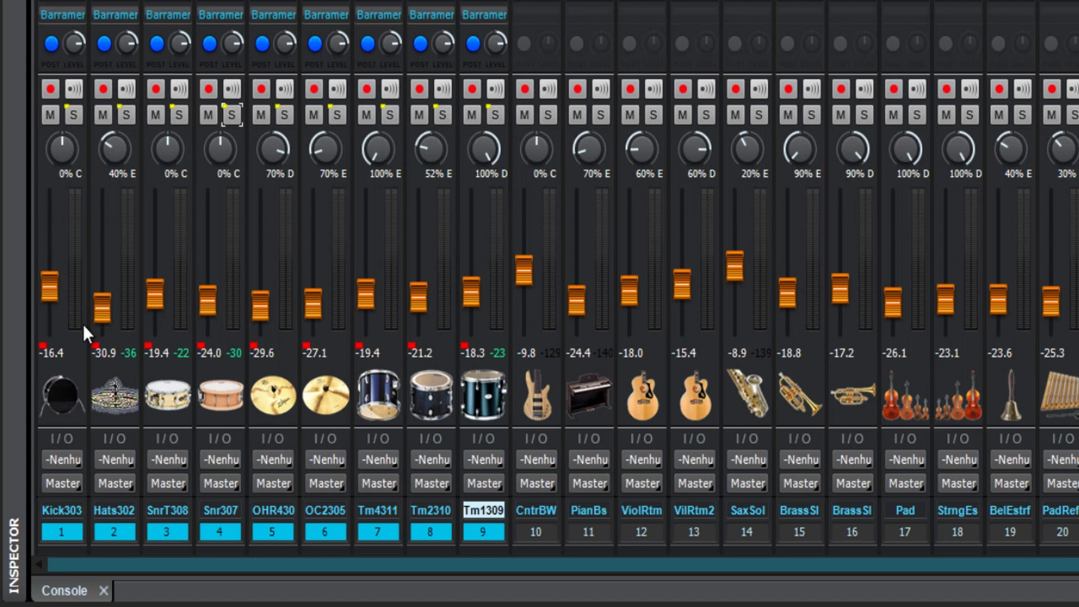
- Raise the grouped drum volumes using track 9's fader, bringing that track to -17.0
{"action": "left_click", "coordinate": [472, 306]}
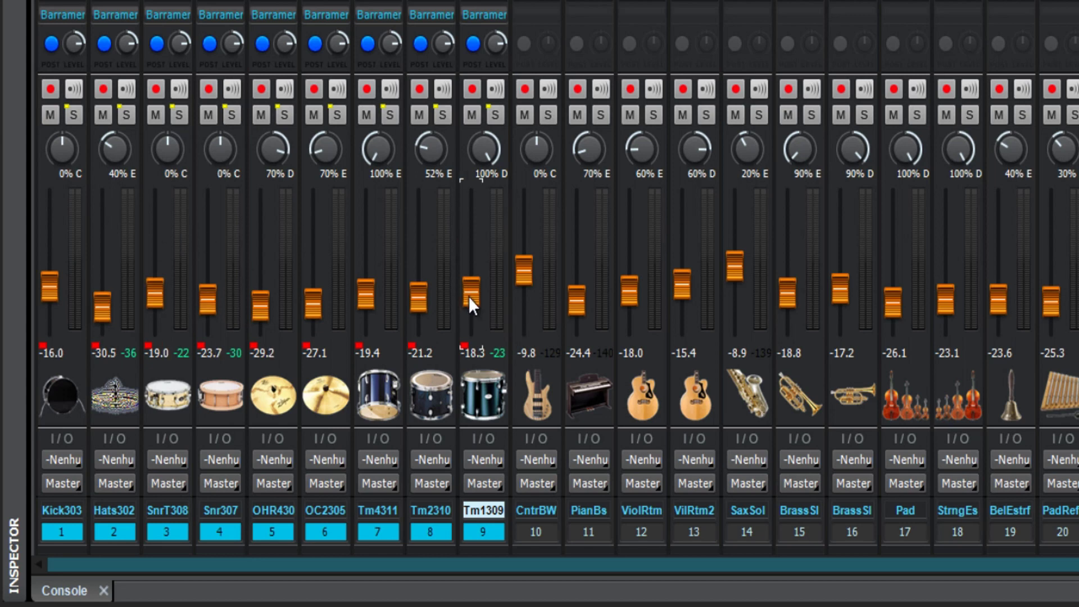
{"action": "scroll", "coordinate": [472, 307], "scroll_direction": "up", "scroll_amount": 5}
{"action": "scroll", "coordinate": [469, 306], "scroll_direction": "down", "scroll_amount": 3}
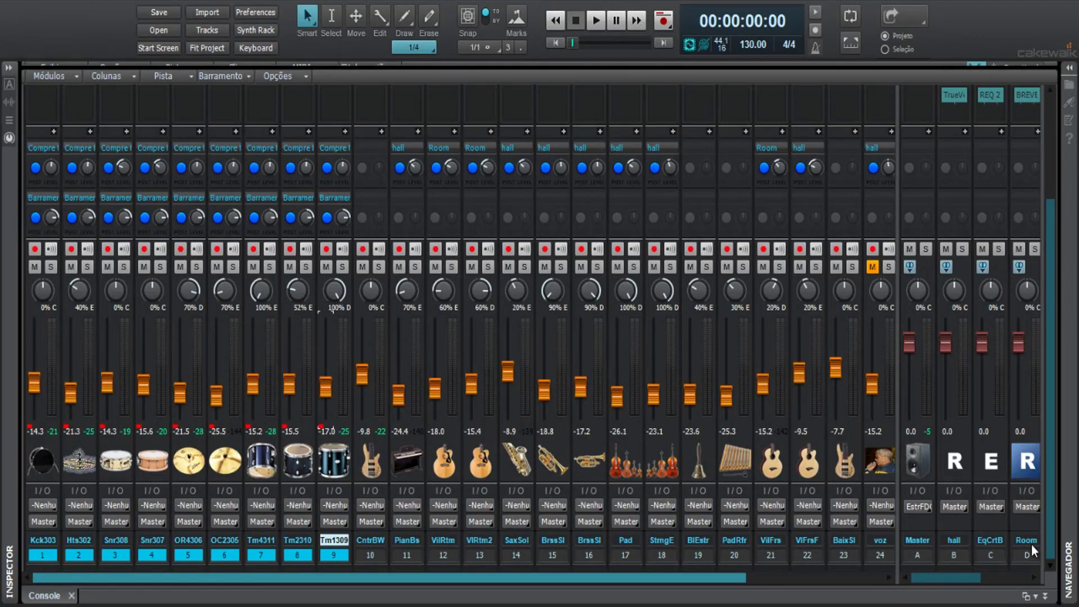
- Expand the inspector to view the grouping options for track 9's EQ controls, and collapse it again
{"action": "left_click", "coordinate": [8, 67]}
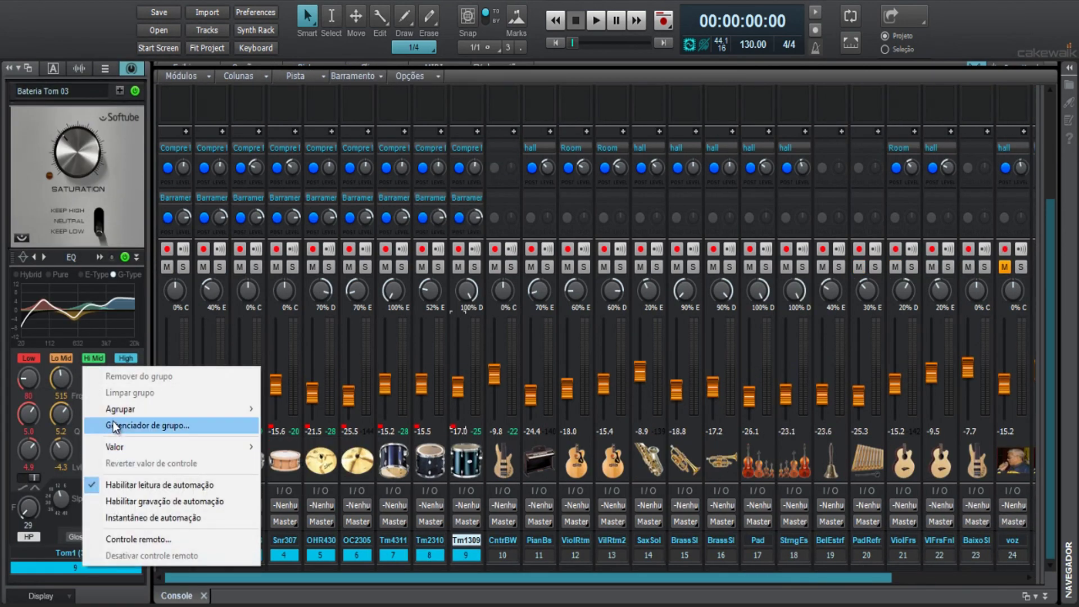
{"action": "left_click", "coordinate": [10, 67]}
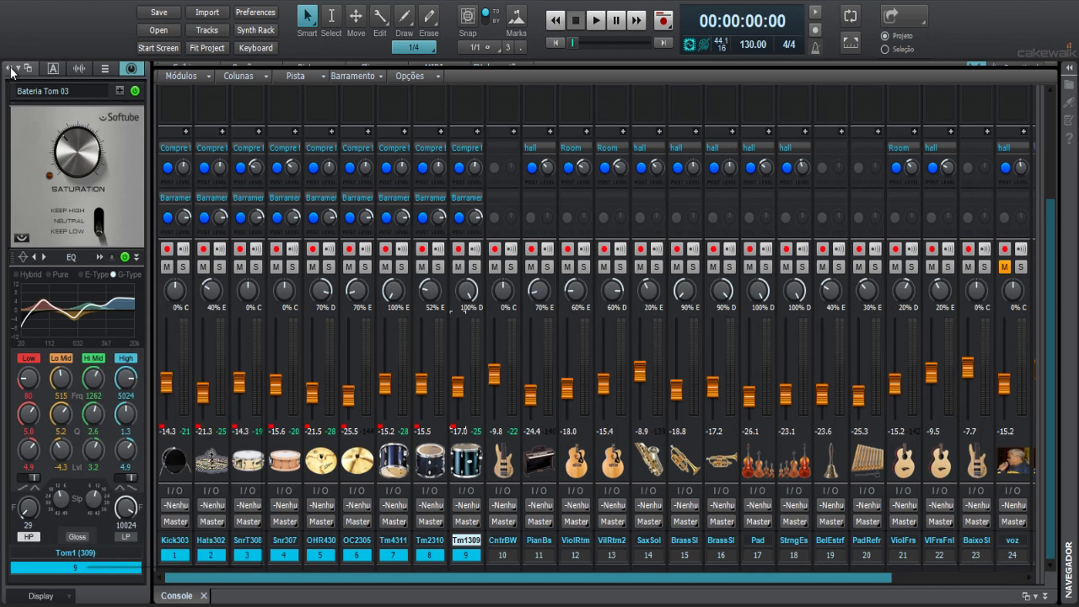
{"action": "left_click", "coordinate": [10, 68]}
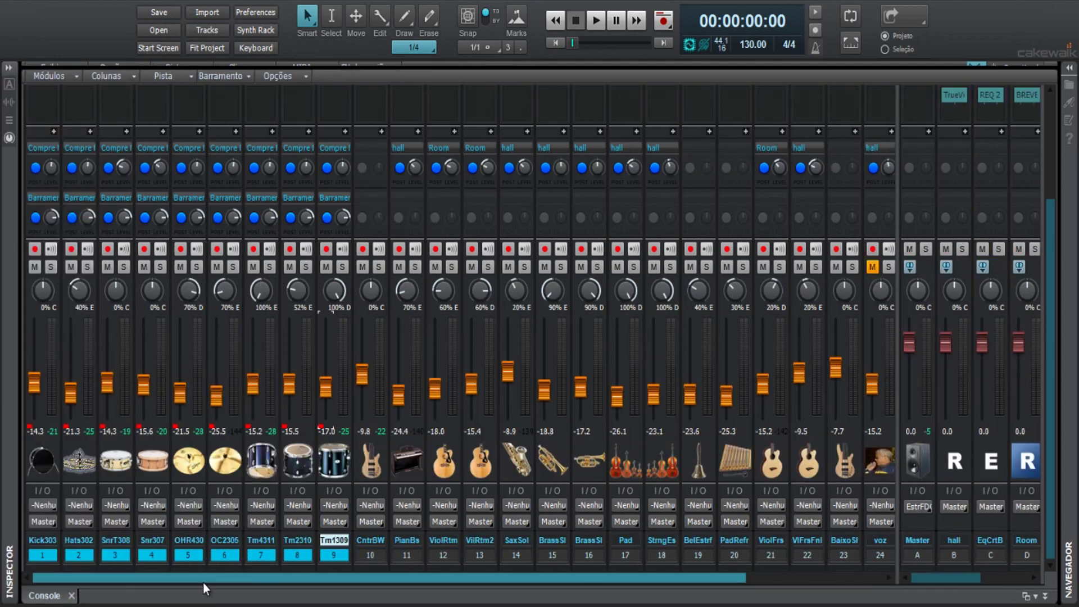
- Collapse the console to view the track list, restore it, and view the grouping options for track 6's bus send level
{"action": "left_click", "coordinate": [1044, 595]}
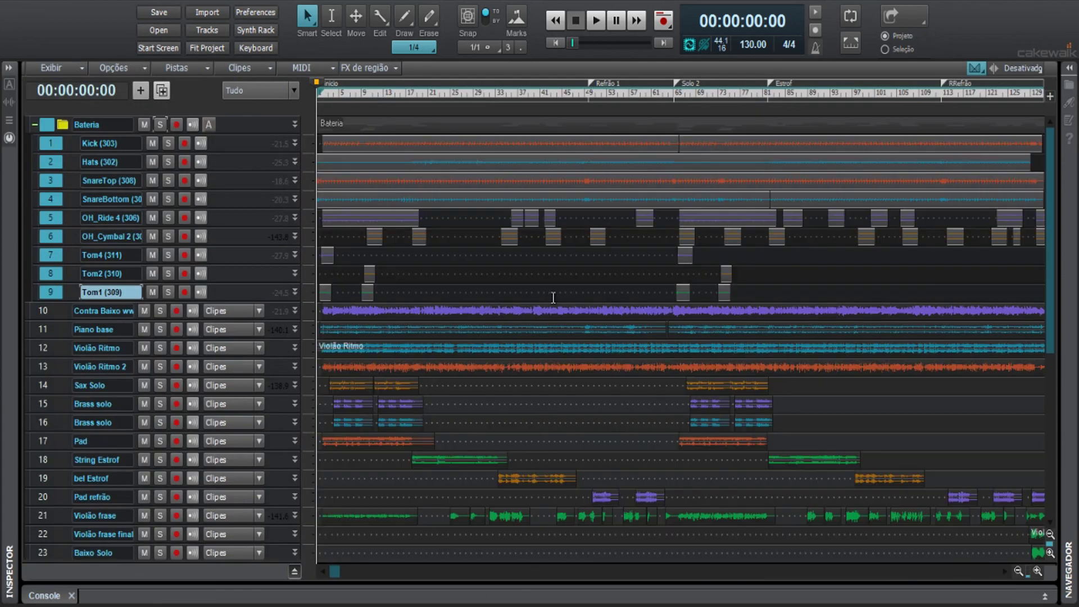
{"action": "left_click", "coordinate": [50, 600]}
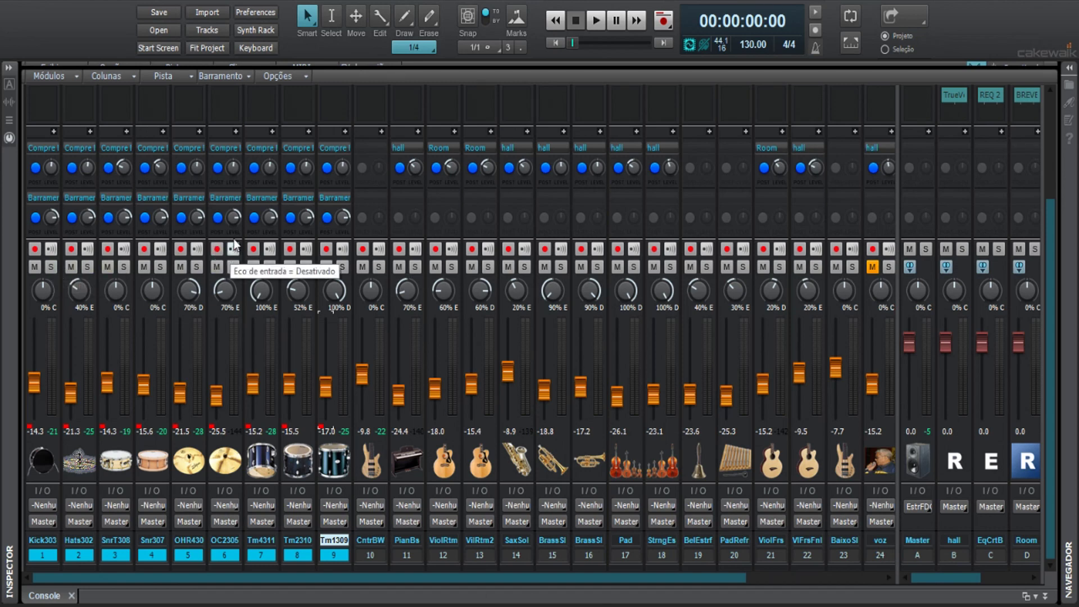
{"action": "right_click", "coordinate": [235, 219]}
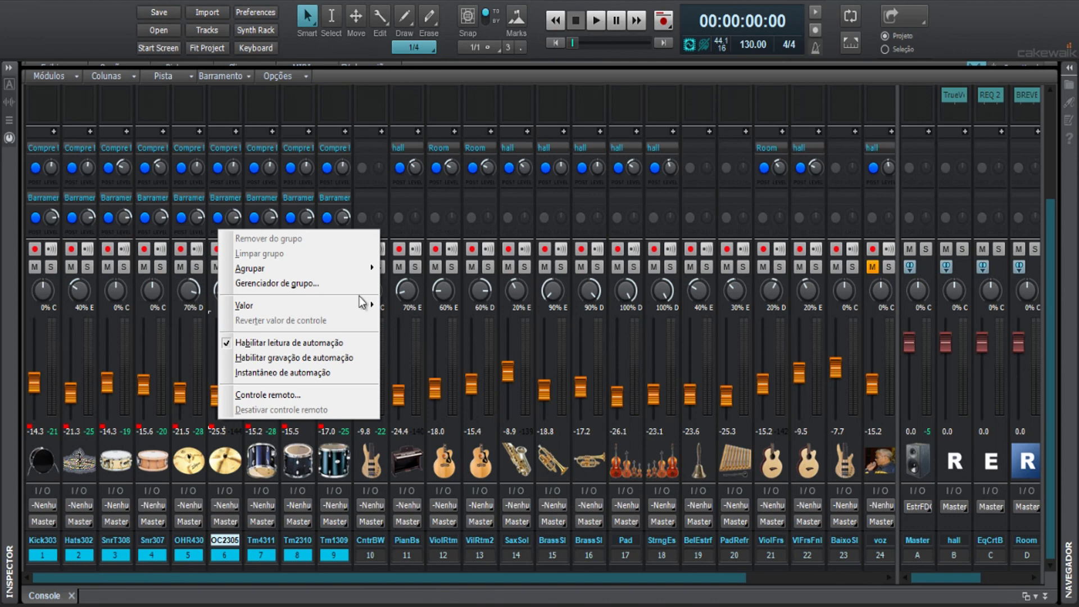
{"action": "key", "text": "Escape"}
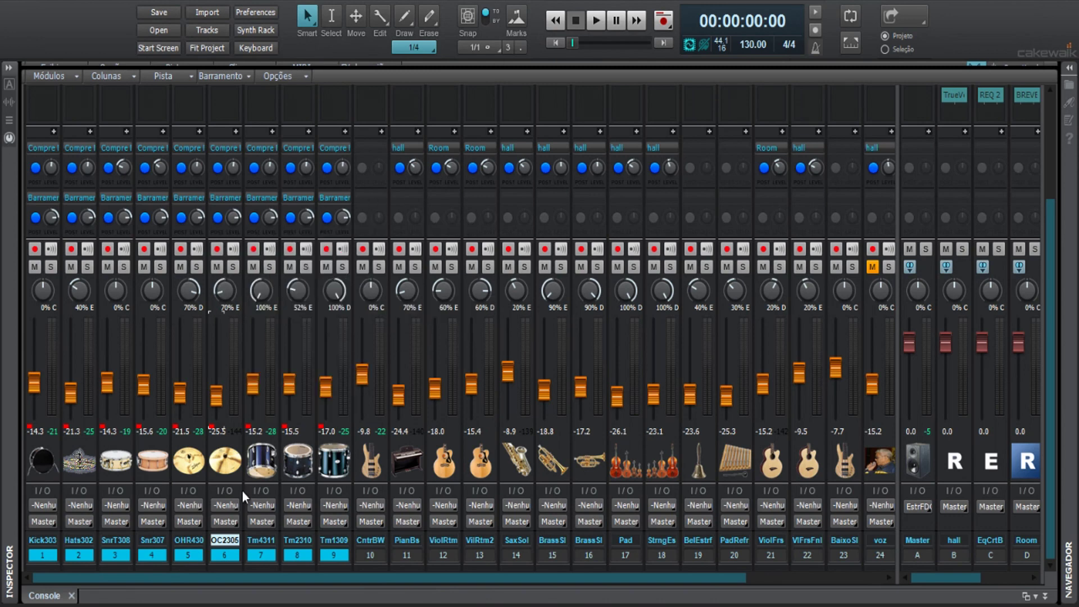
- Group the solo controls of tracks 1 to 9 in a new orange group named "Solo Bateria"
{"action": "left_click", "coordinate": [35, 556]}
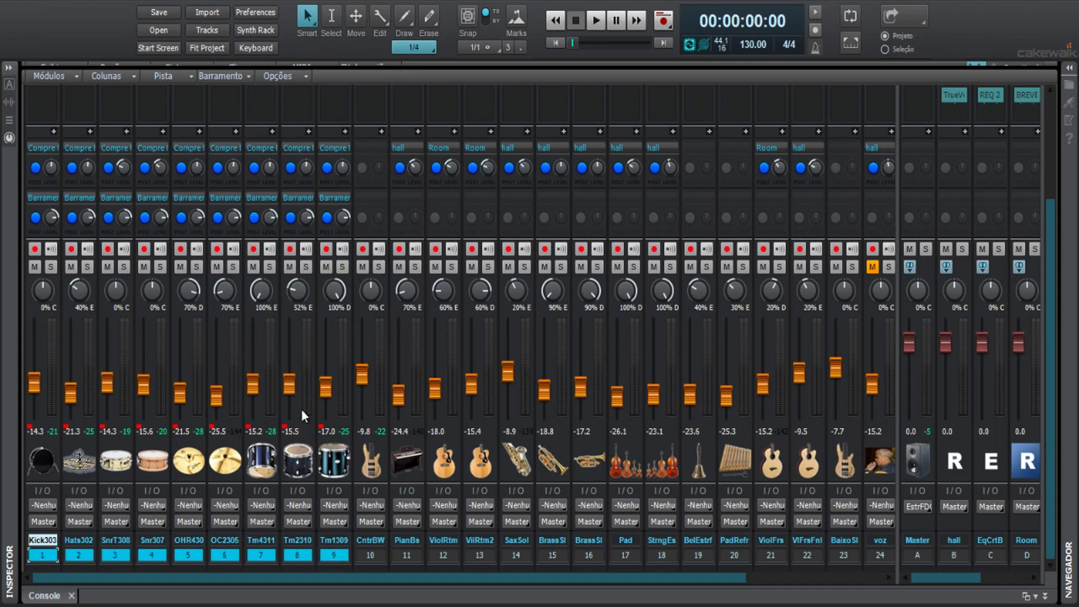
{"action": "right_click", "coordinate": [342, 264]}
{"action": "mouse_move", "coordinate": [472, 317]}
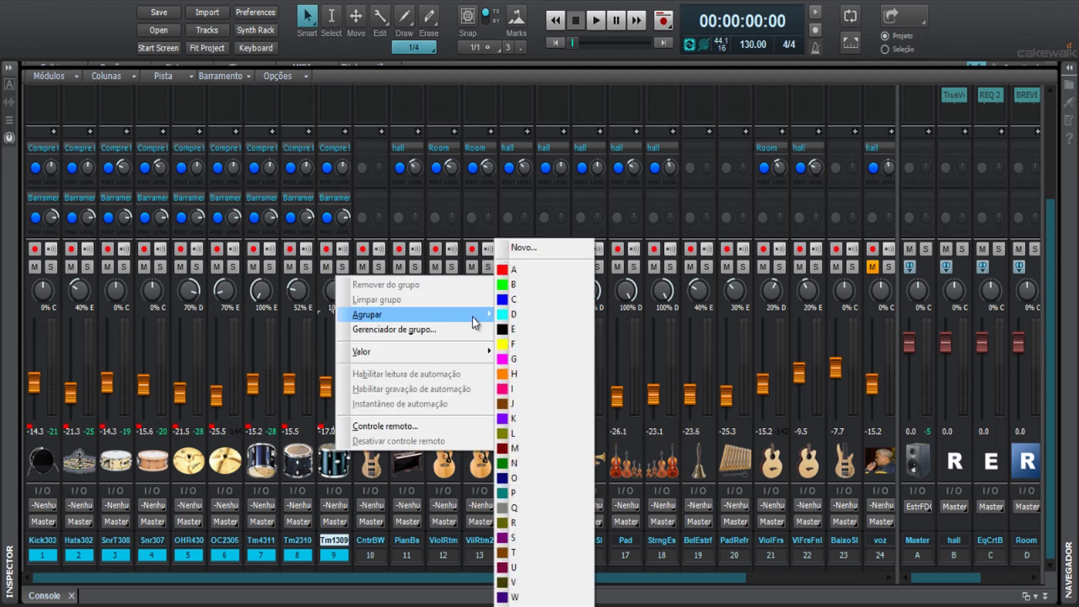
{"action": "left_click", "coordinate": [548, 250]}
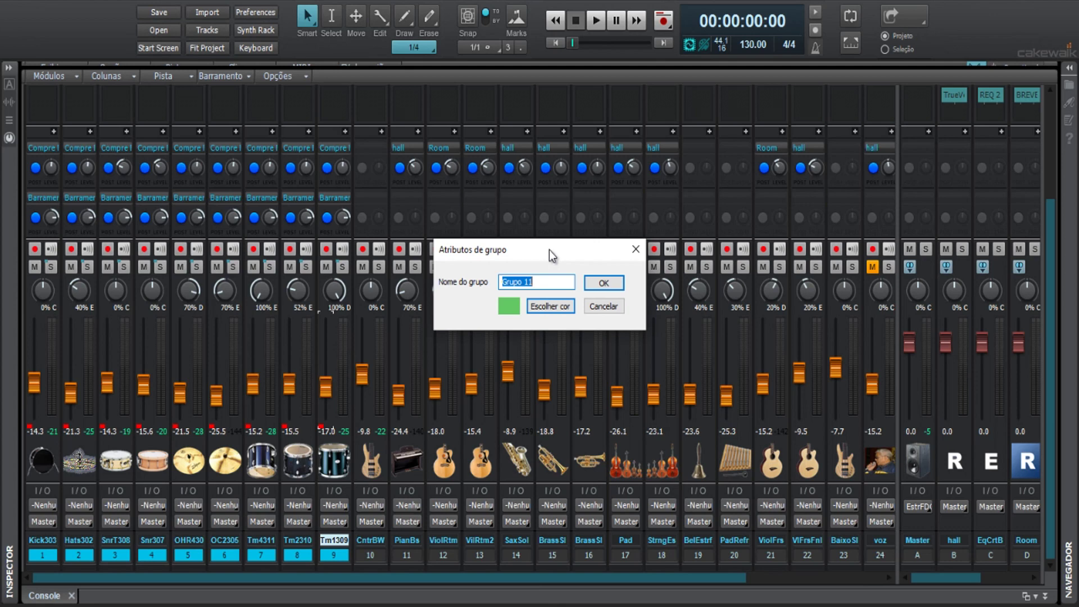
{"action": "type", "text": "Solo Bateria"}
{"action": "left_click", "coordinate": [548, 311]}
{"action": "left_click", "coordinate": [414, 258]}
{"action": "left_click", "coordinate": [411, 393]}
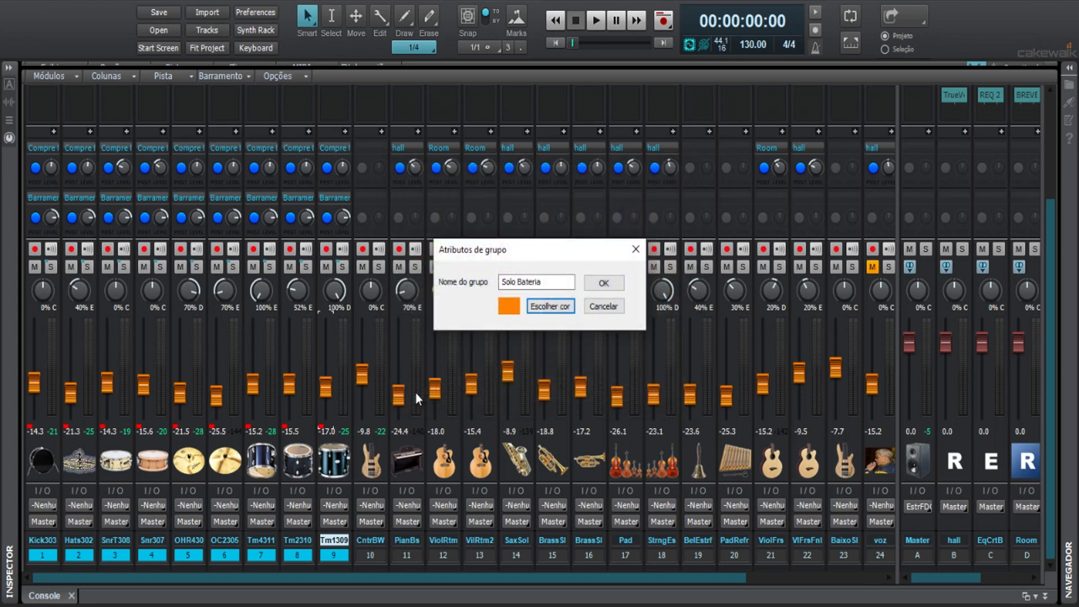
{"action": "left_click", "coordinate": [611, 282]}
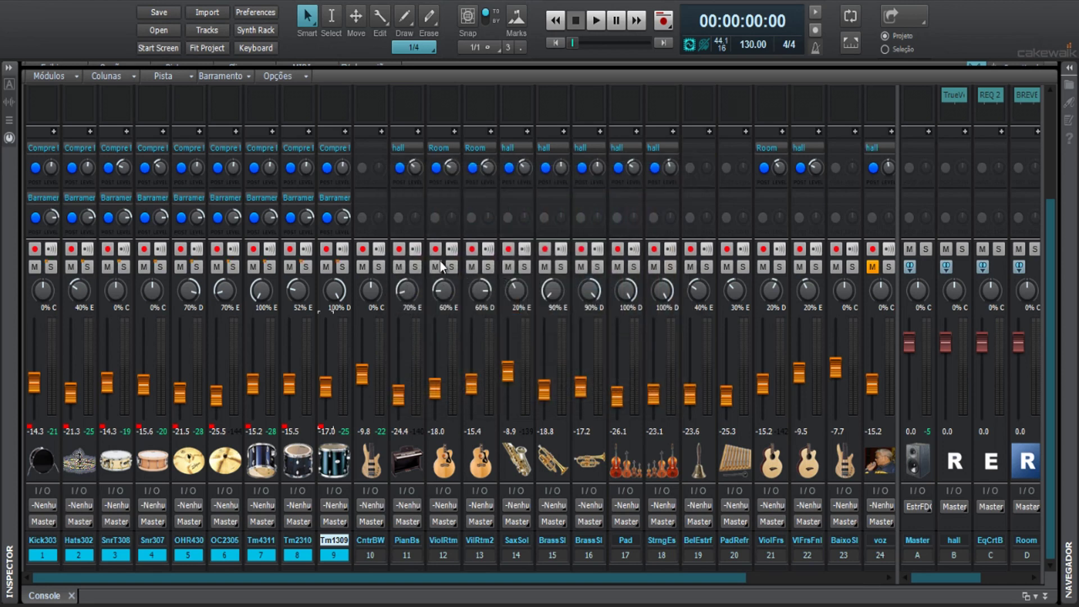
- Play the project while toggling the drum solo group and adjusting the grouped volumes from track 9, bringing its fader to -16.0
{"action": "left_click", "coordinate": [343, 267]}
{"action": "mouse_move", "coordinate": [326, 388]}
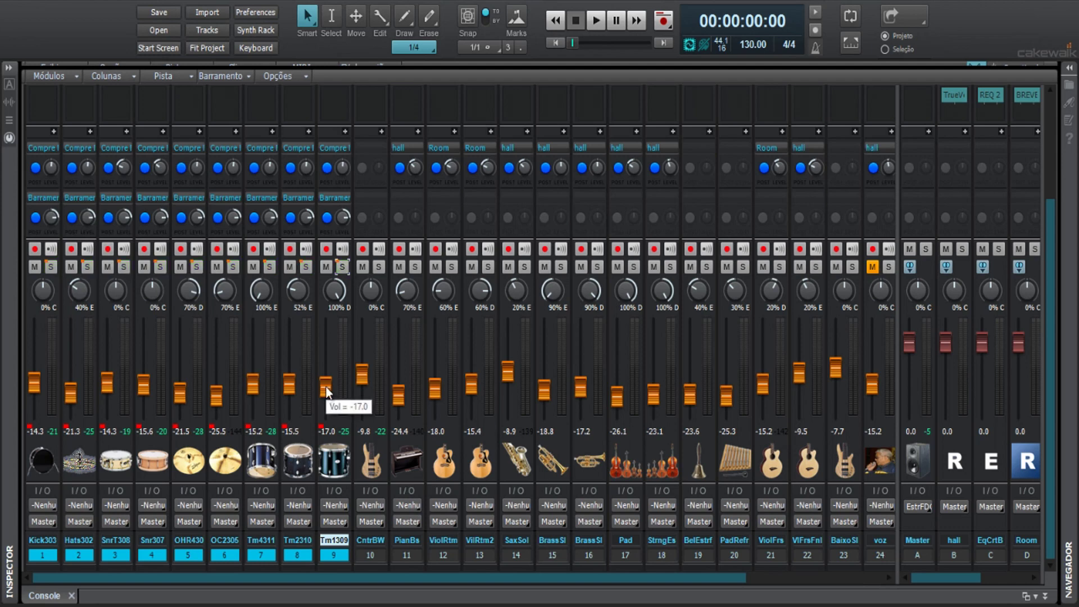
{"action": "key", "text": "space"}
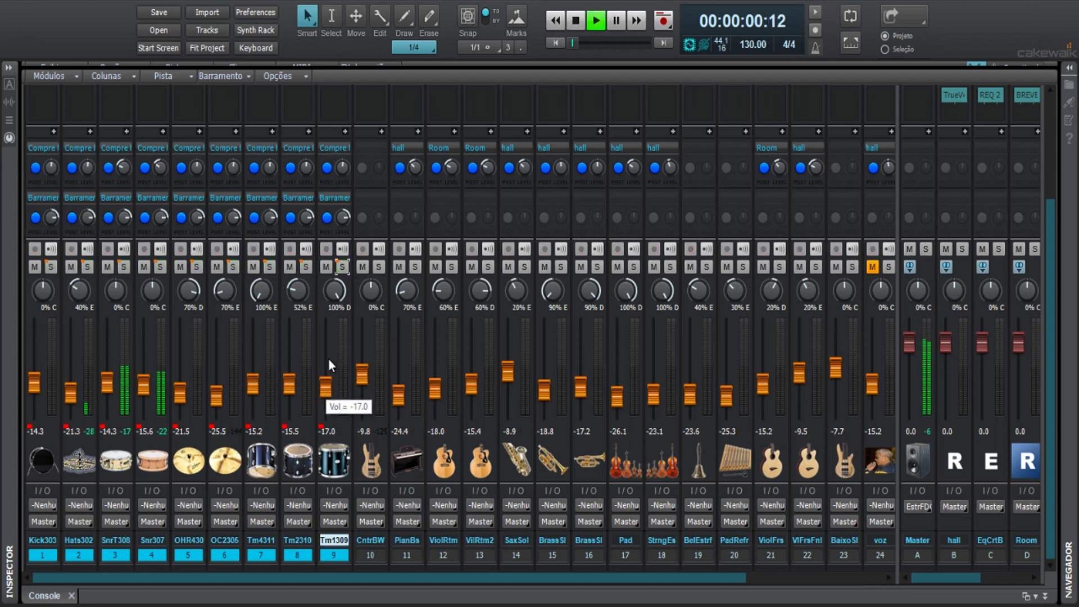
{"action": "left_click", "coordinate": [340, 267]}
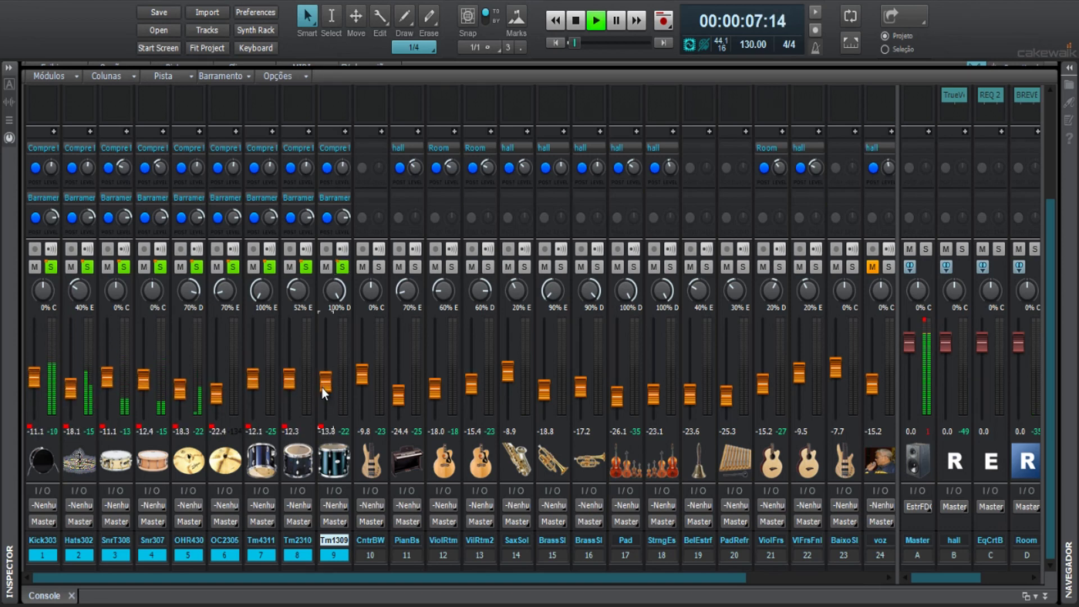
{"action": "left_click", "coordinate": [339, 268]}
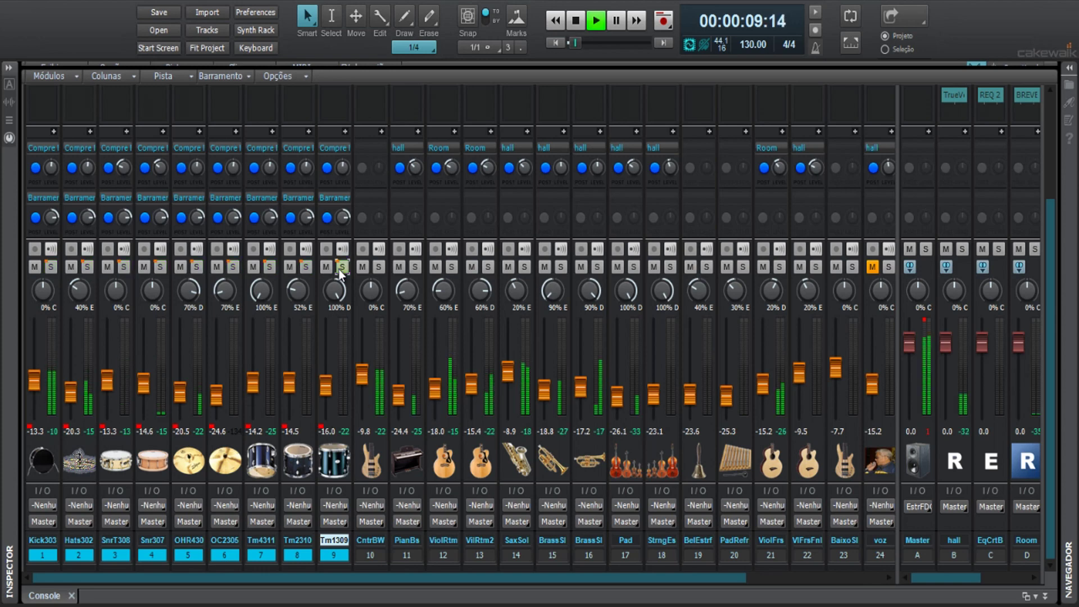
{"action": "key", "text": "space"}
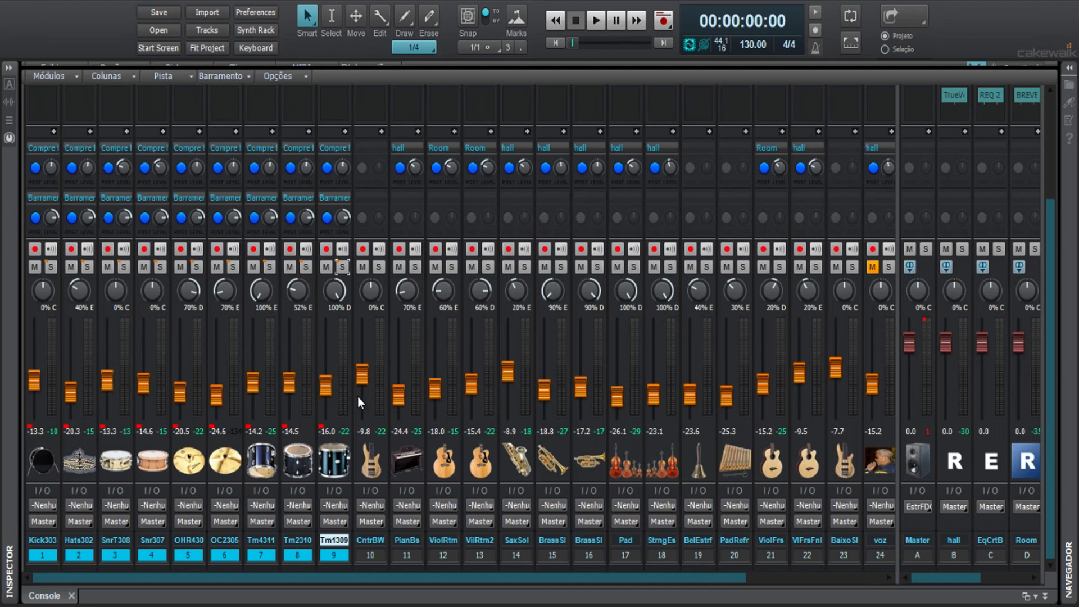
- Group the solo controls of tracks 17 and 18 in a new purple group named "Pad Solo"
{"action": "mouse_move", "coordinate": [357, 397]}
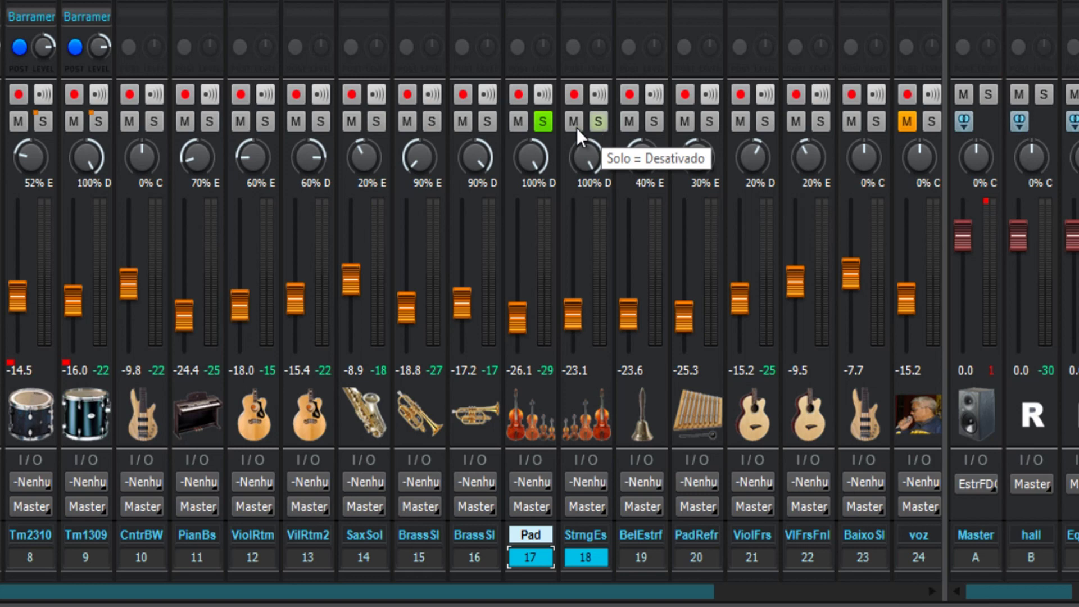
{"action": "right_click", "coordinate": [544, 124]}
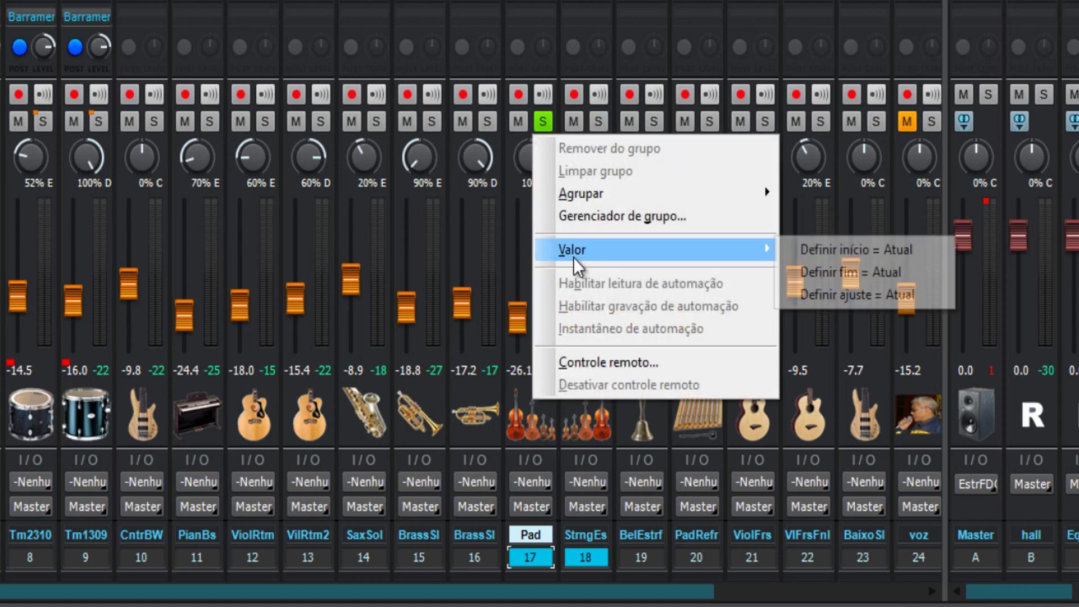
{"action": "mouse_move", "coordinate": [764, 192]}
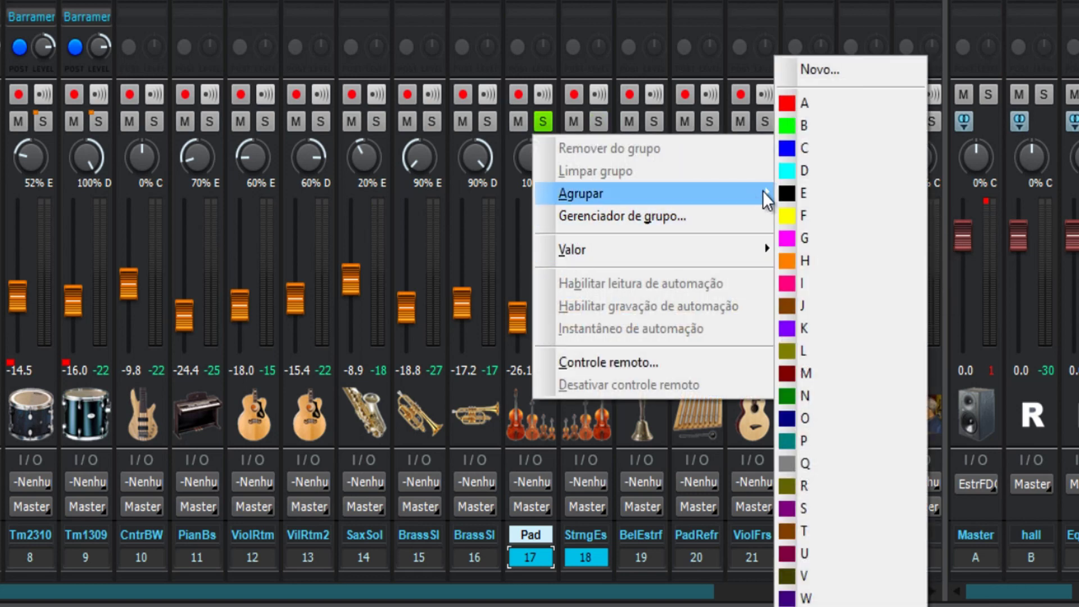
{"action": "left_click", "coordinate": [838, 75]}
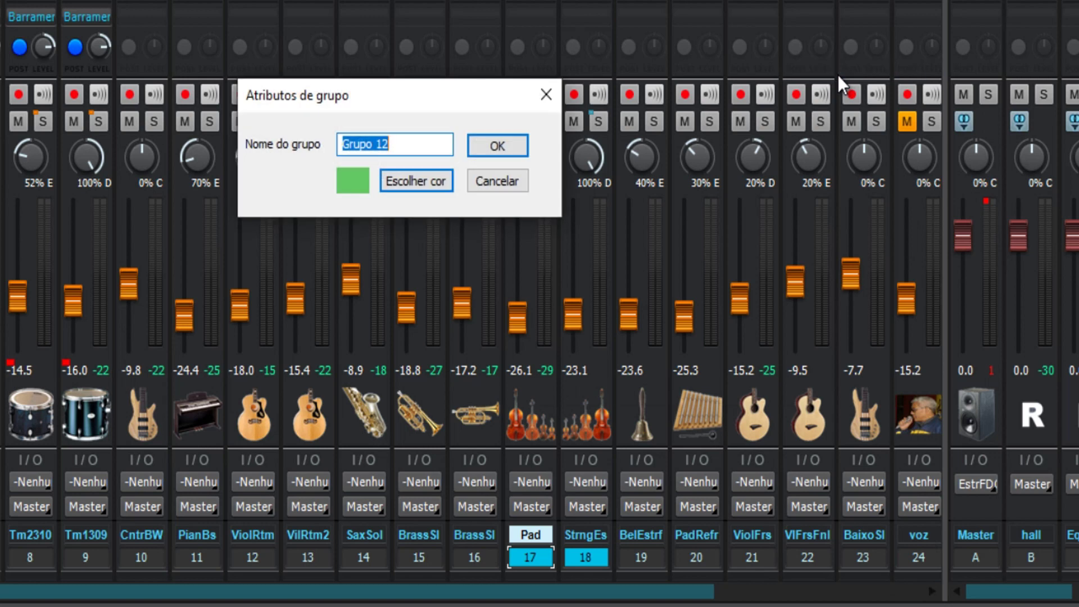
{"action": "type", "text": "Pad Solo"}
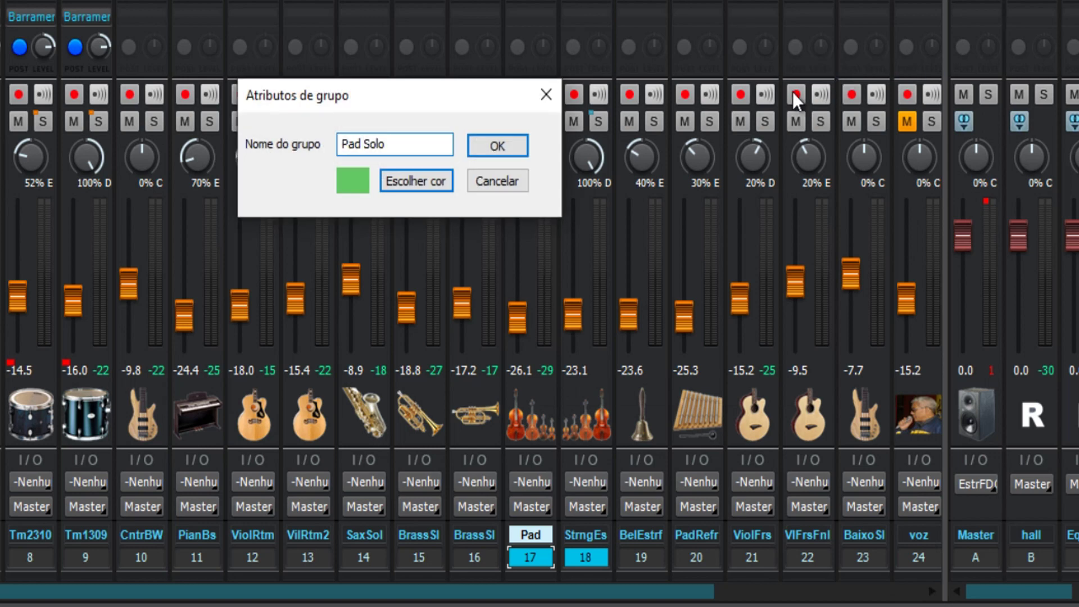
{"action": "left_click", "coordinate": [401, 185]}
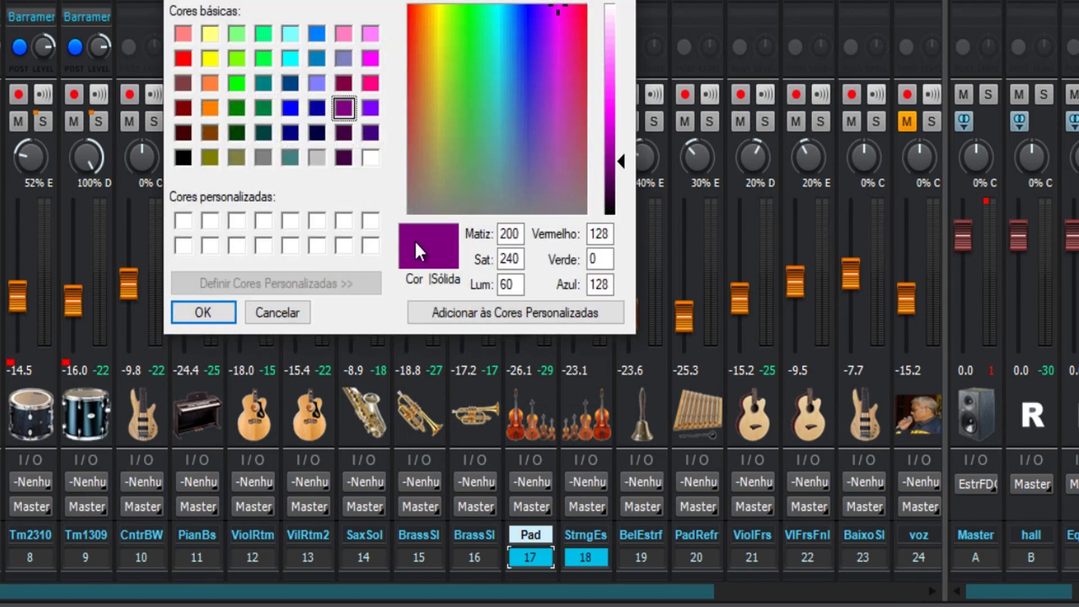
{"action": "left_click", "coordinate": [221, 312]}
{"action": "left_click", "coordinate": [506, 148]}
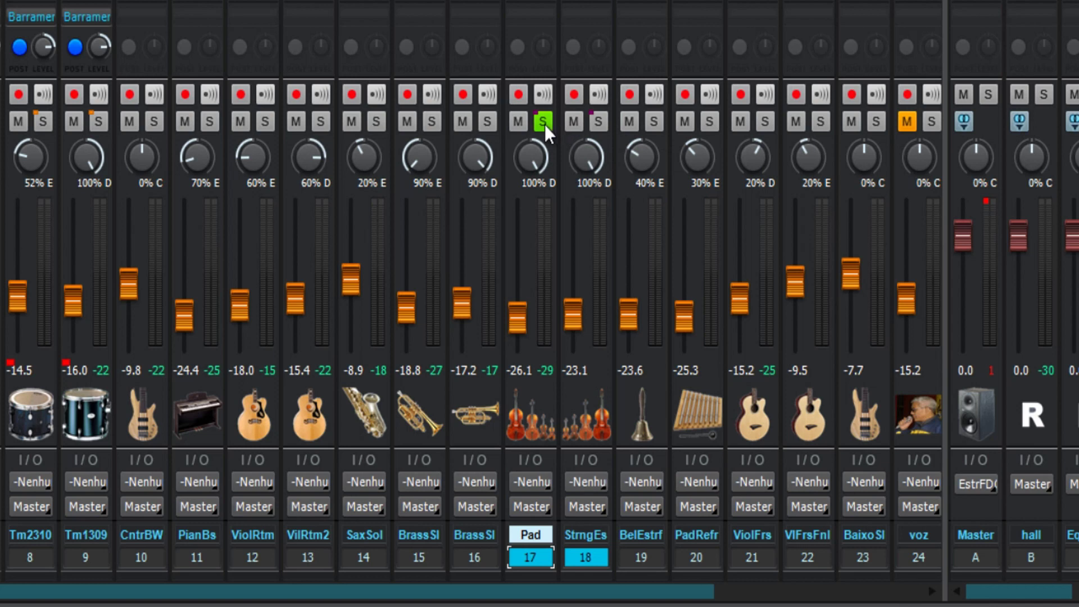
- Remove track 17's solo control from the Pad Solo group and switch that track's solo off
{"action": "left_click", "coordinate": [598, 121]}
{"action": "right_click", "coordinate": [541, 123]}
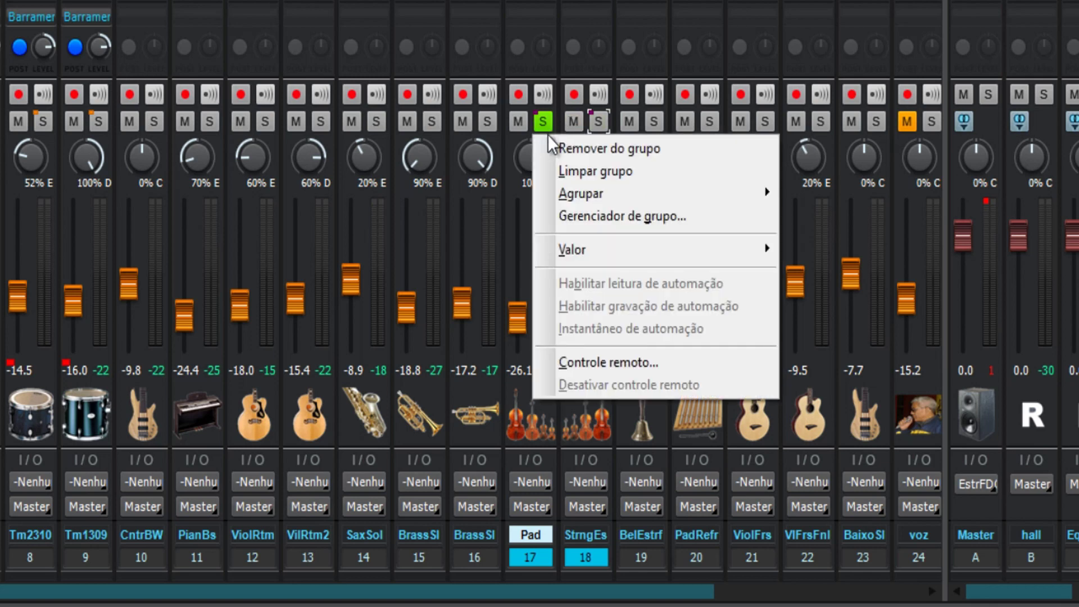
{"action": "left_click", "coordinate": [564, 147]}
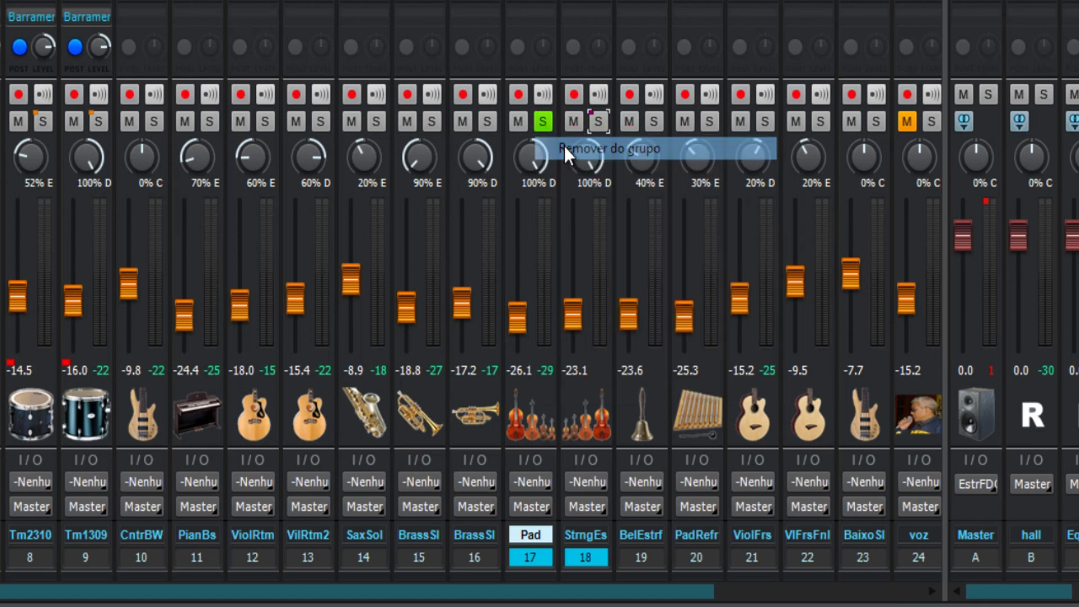
{"action": "left_click", "coordinate": [544, 119]}
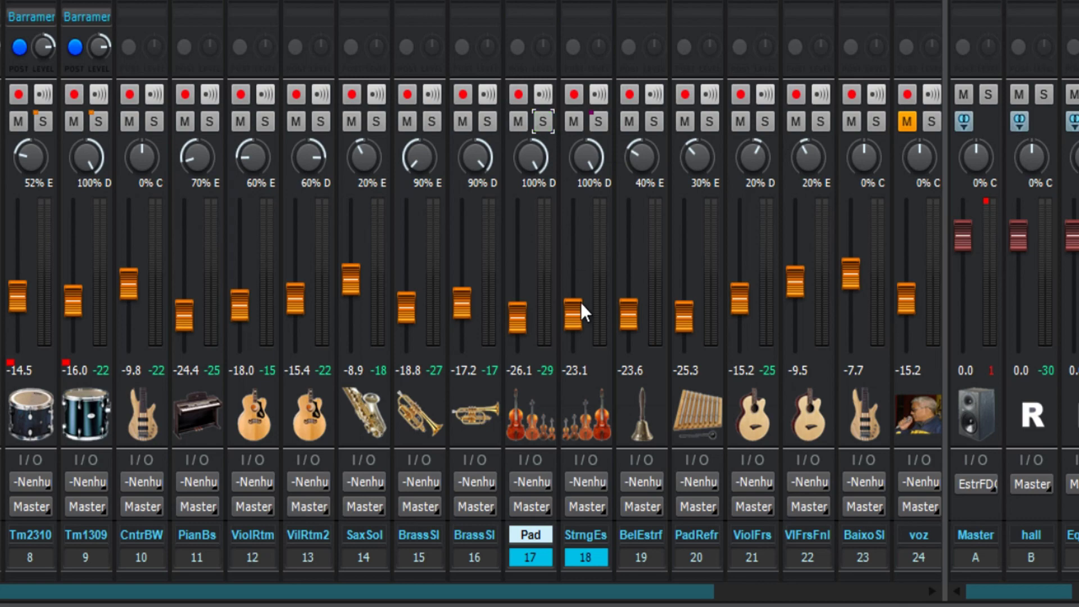
- Add track 17's solo control back to the purple Pad Solo group
{"action": "right_click", "coordinate": [544, 123]}
{"action": "mouse_move", "coordinate": [568, 190]}
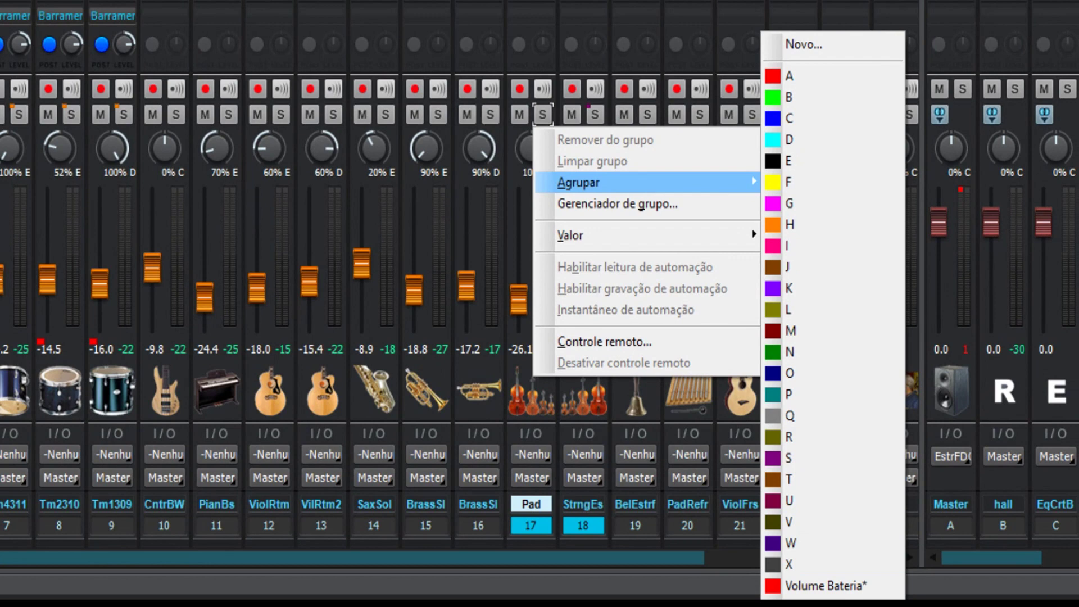
{"action": "left_click", "coordinate": [787, 458]}
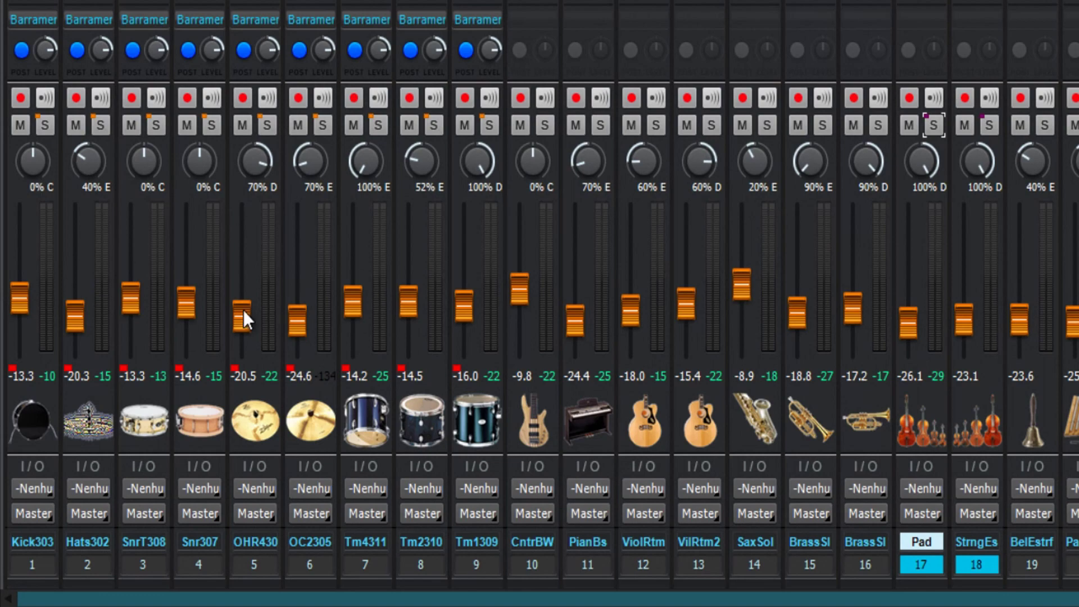
- Open the group manager from track 8's volume fader to examine the Volume Bateria members and the list of groups
{"action": "right_click", "coordinate": [404, 302]}
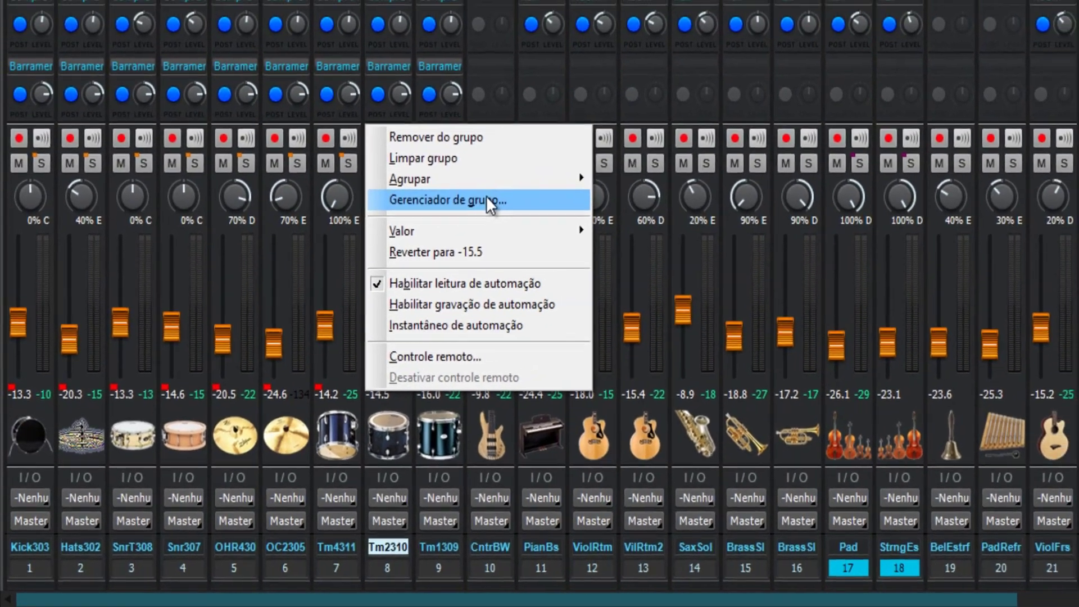
{"action": "left_click", "coordinate": [460, 164]}
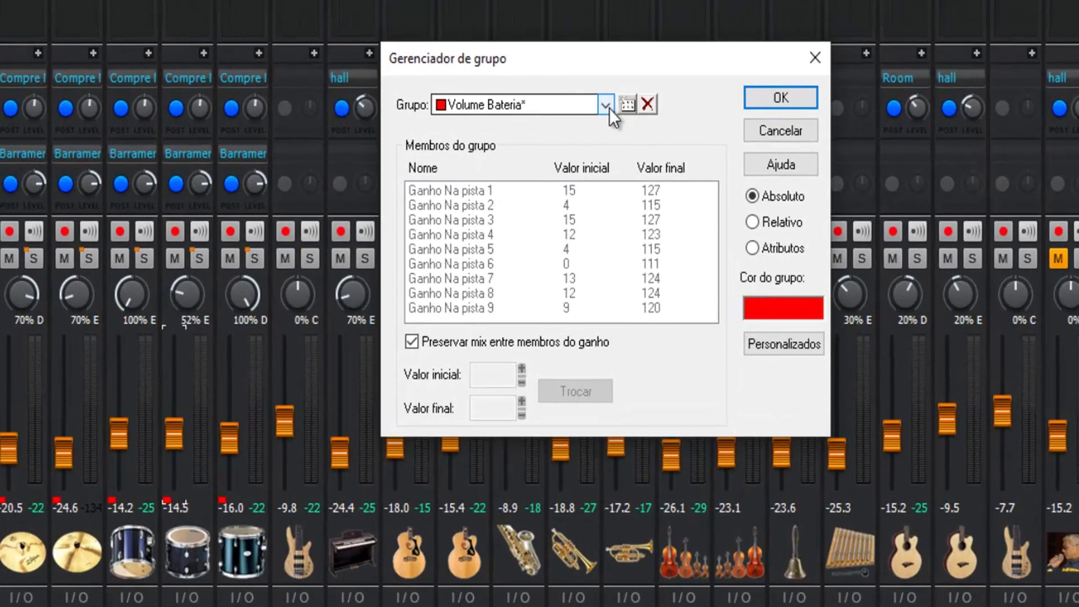
{"action": "left_click", "coordinate": [688, 86]}
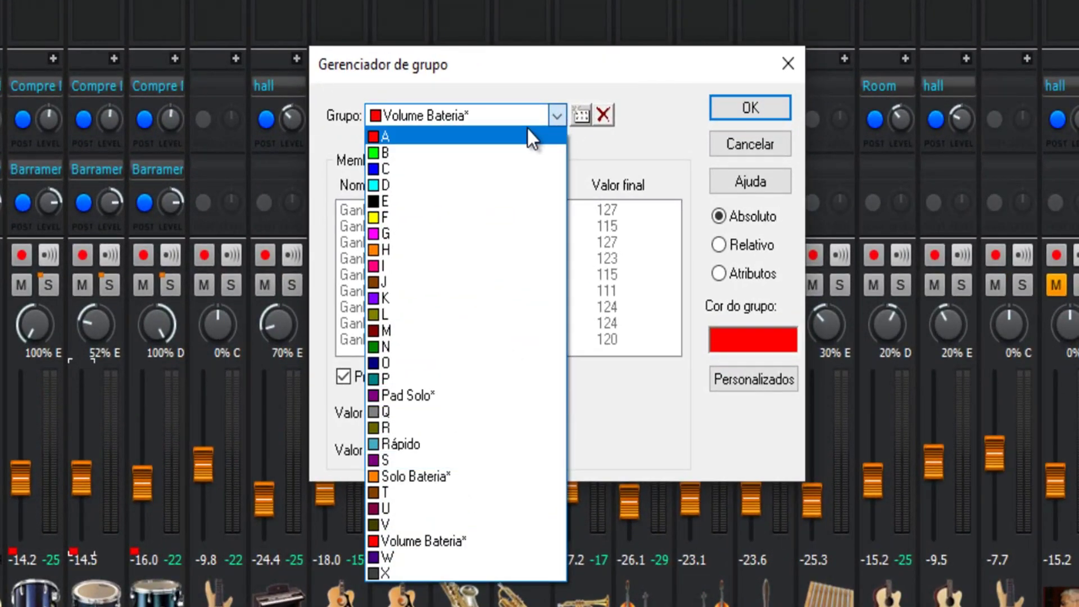
{"action": "left_click", "coordinate": [568, 63]}
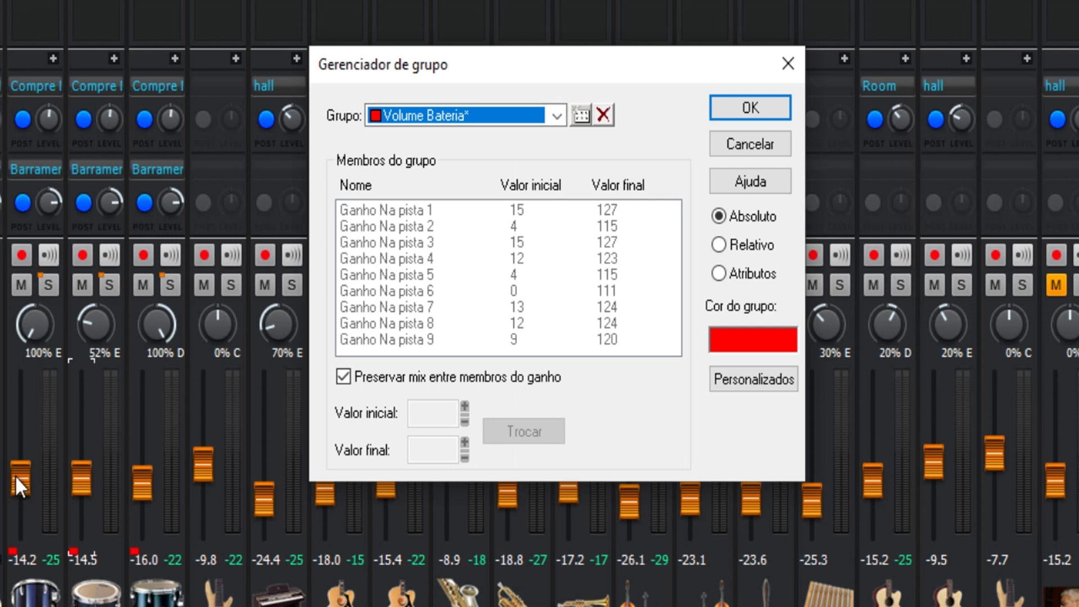
- Compare the members of the Solo Bateria and Volume Bateria groups, and close the group manager without saving changes
{"action": "left_click", "coordinate": [562, 116]}
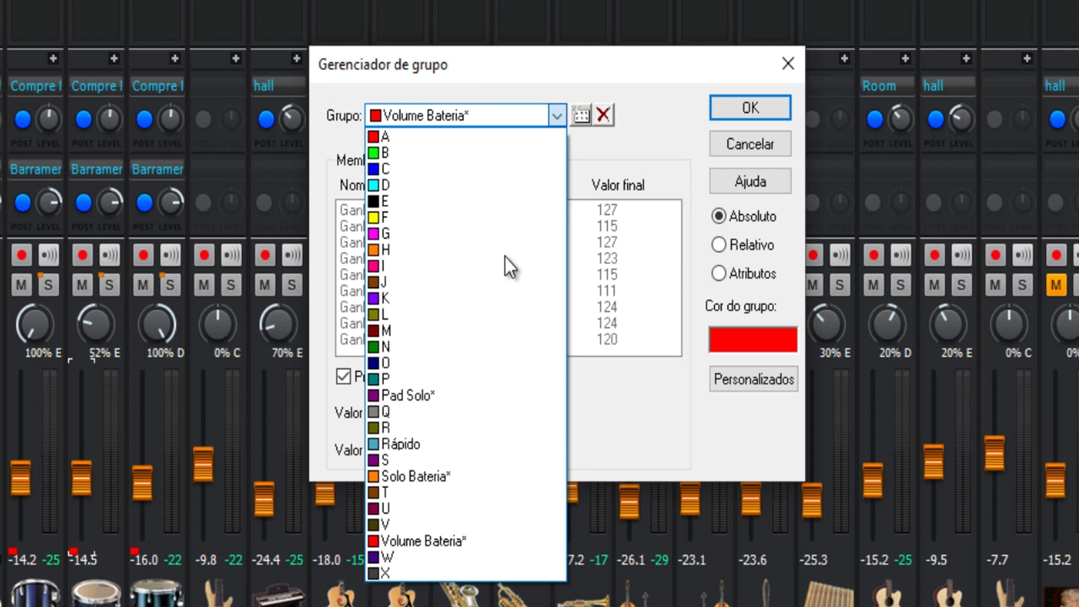
{"action": "left_click", "coordinate": [474, 477]}
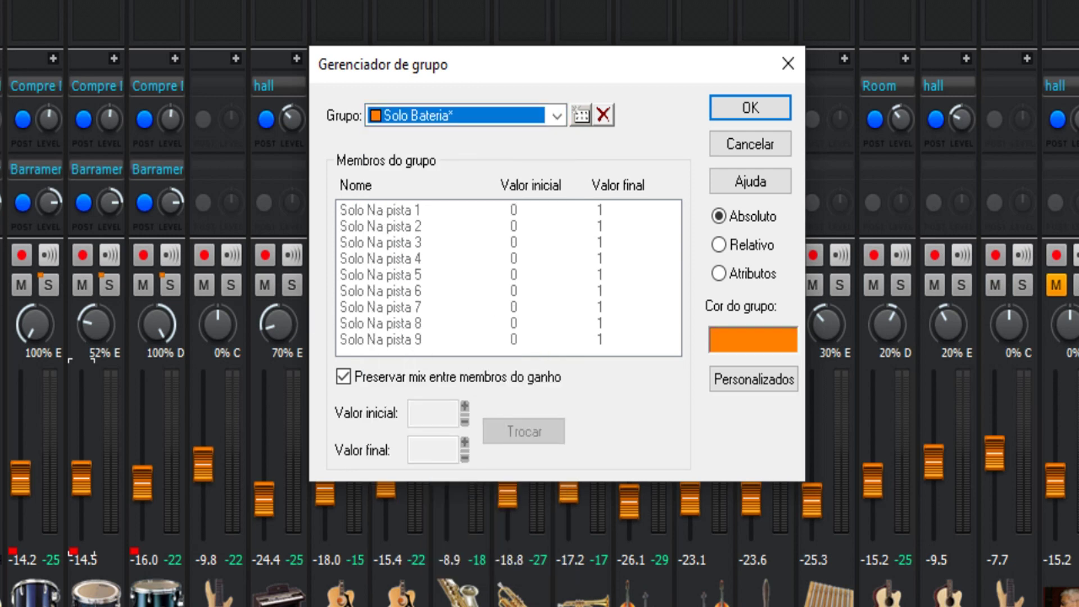
{"action": "left_click", "coordinate": [556, 116]}
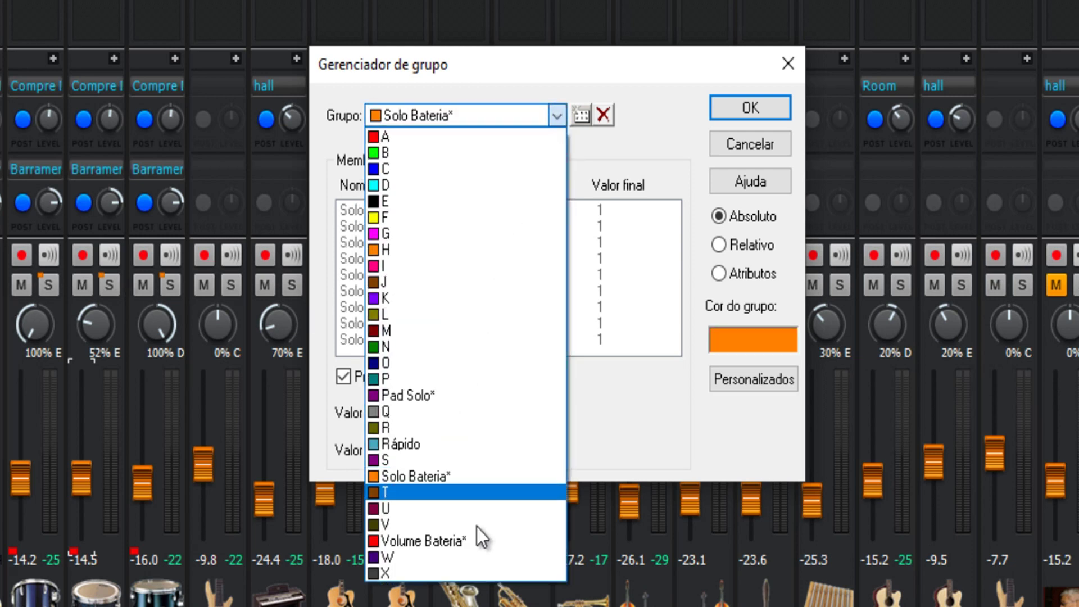
{"action": "left_click", "coordinate": [480, 543]}
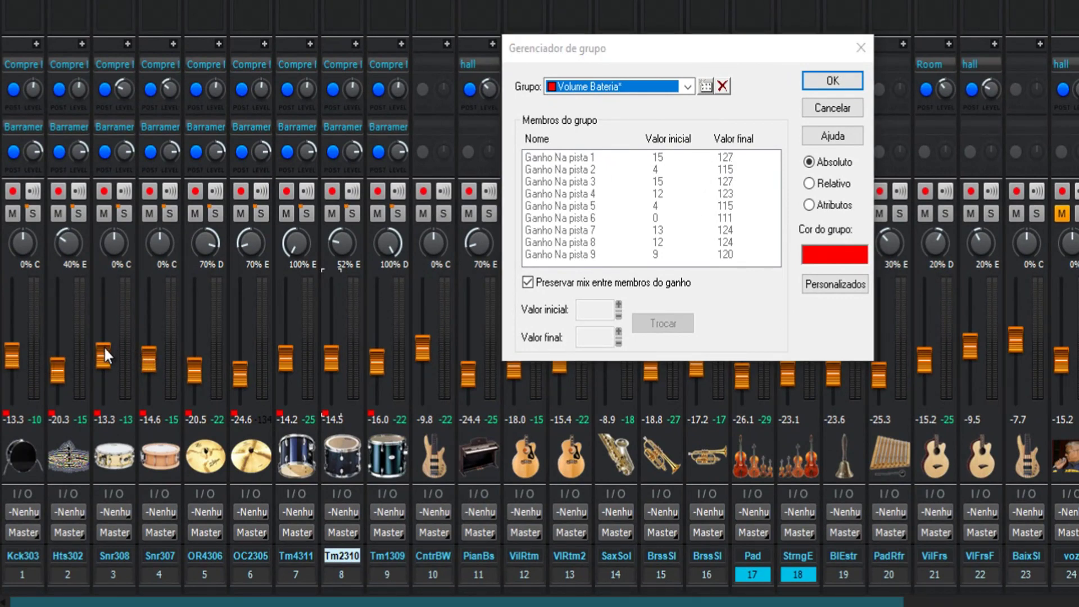
{"action": "left_click", "coordinate": [832, 107]}
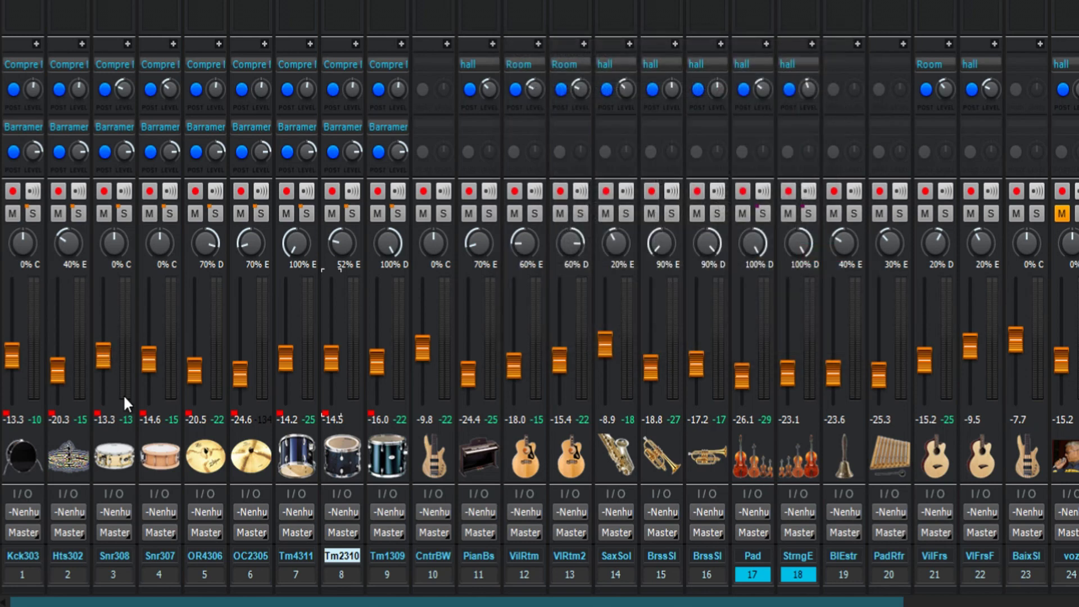
- Raise the grouped drum faders from track 3 to 6.0 dB, and lower them from track 2 to -16.8 dB
{"action": "left_click_drag", "start_coordinate": [99, 358], "coordinate": [99, 354]}
{"action": "scroll", "coordinate": [99, 353], "scroll_direction": "up", "scroll_amount": 16}
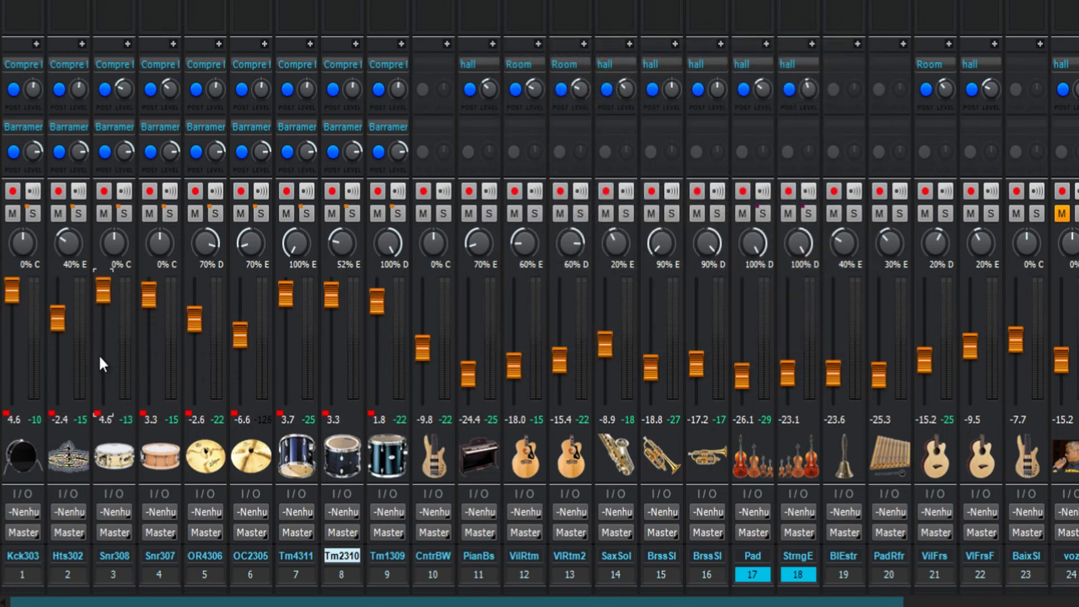
{"action": "scroll", "coordinate": [100, 355], "scroll_direction": "up", "scroll_amount": 1}
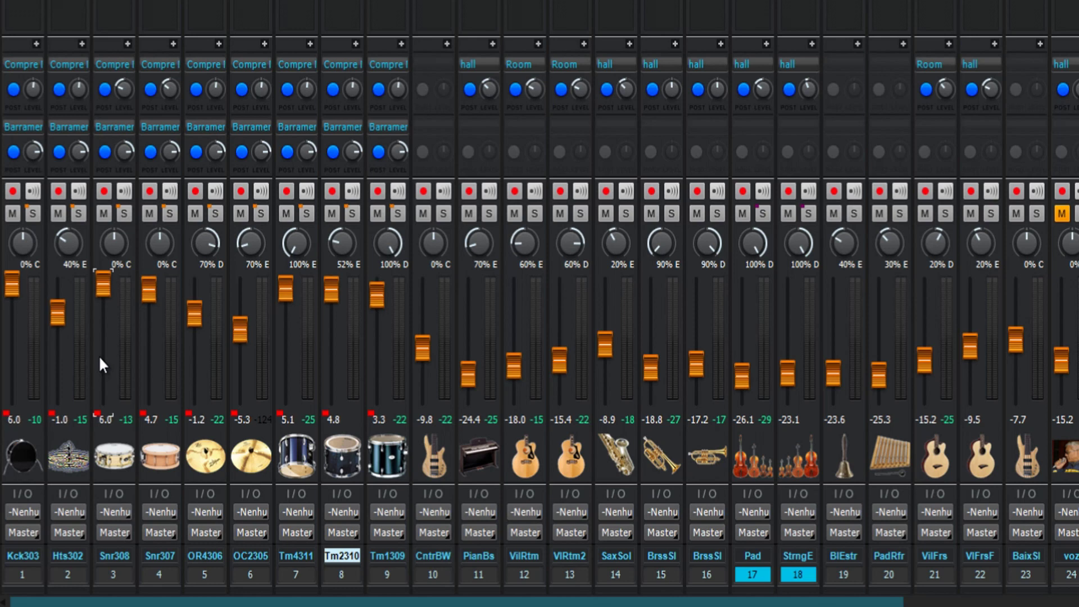
{"action": "mouse_move", "coordinate": [55, 320]}
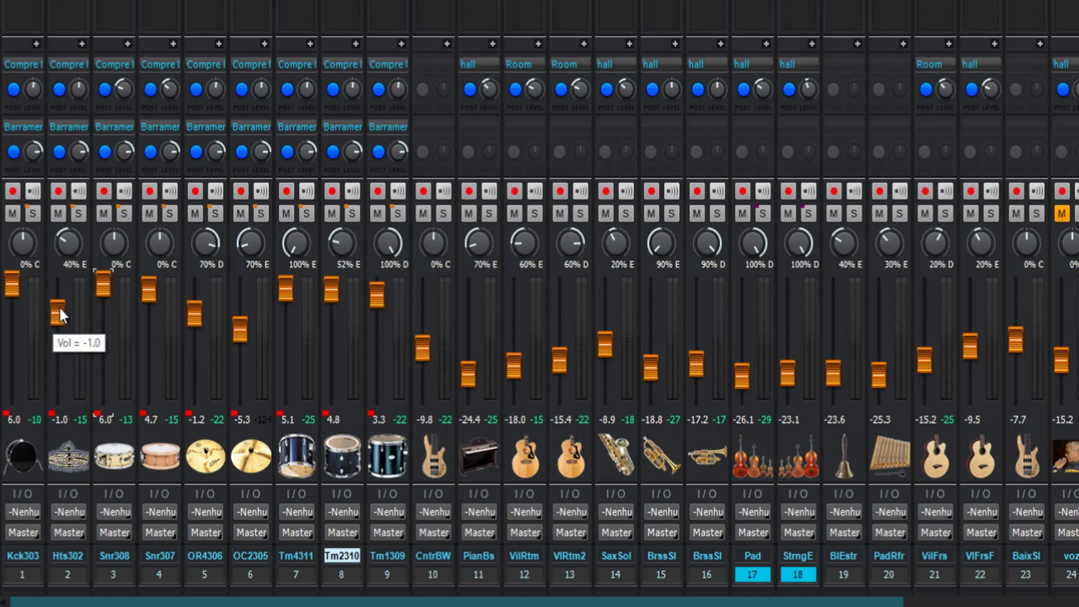
{"action": "scroll", "coordinate": [106, 281], "scroll_direction": "down", "scroll_amount": 10}
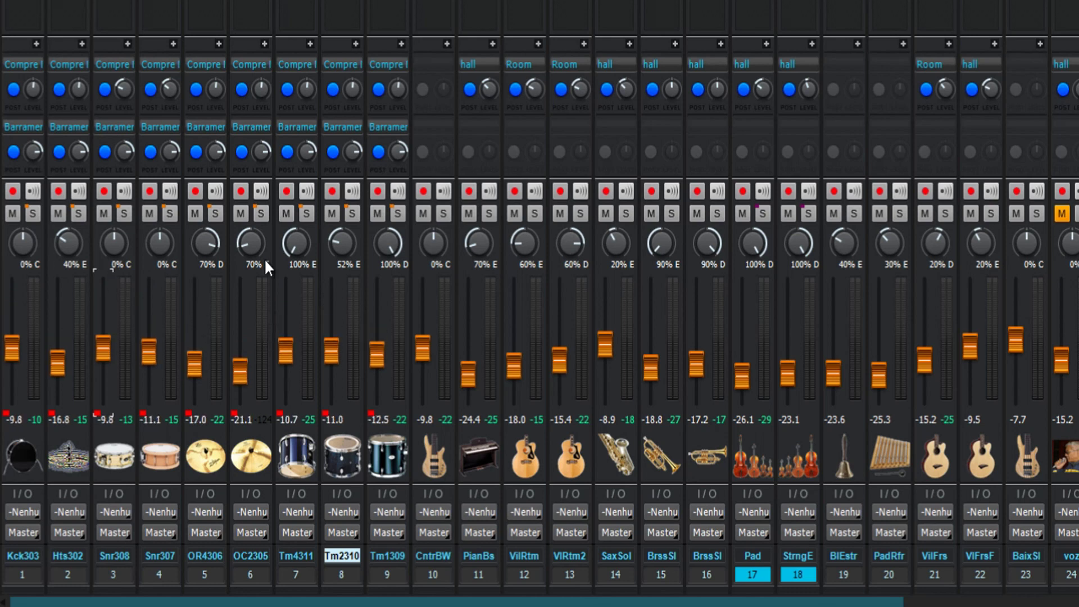
- Examine Volume Bateria's Absolute mode in the group manager, close it without saving, and raise track 8's grouped fader to -10.2 dB
{"action": "right_click", "coordinate": [305, 214]}
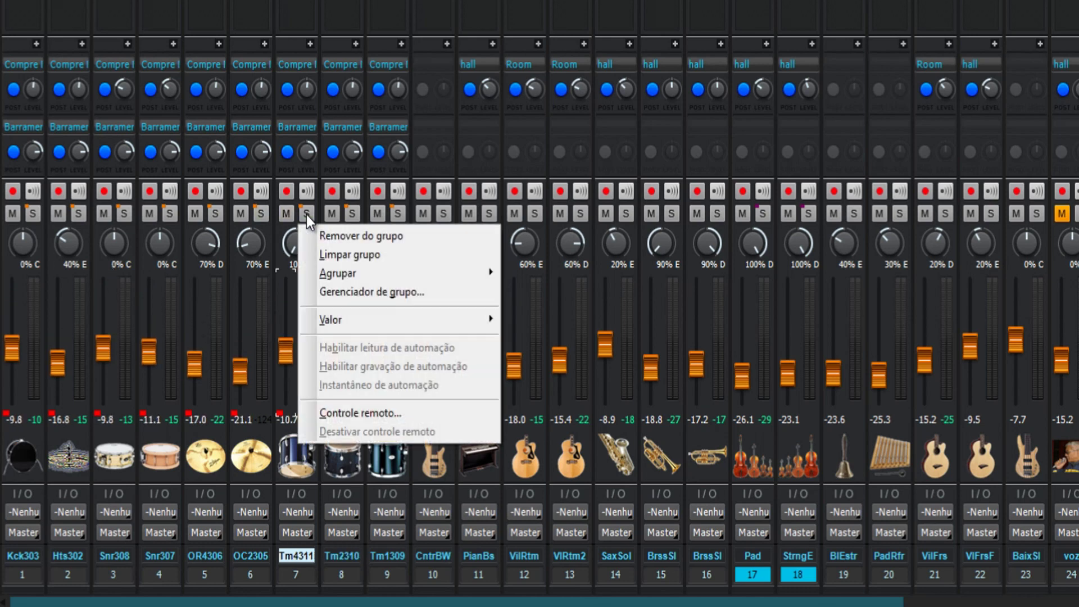
{"action": "left_click", "coordinate": [373, 292]}
{"action": "key", "text": "Down"}
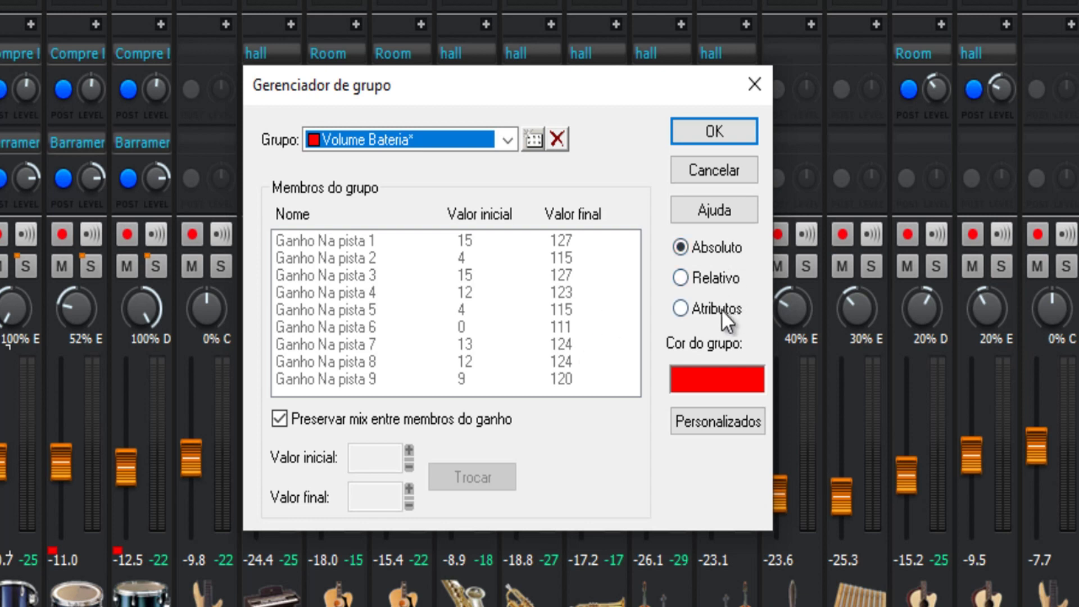
{"action": "left_click", "coordinate": [719, 248]}
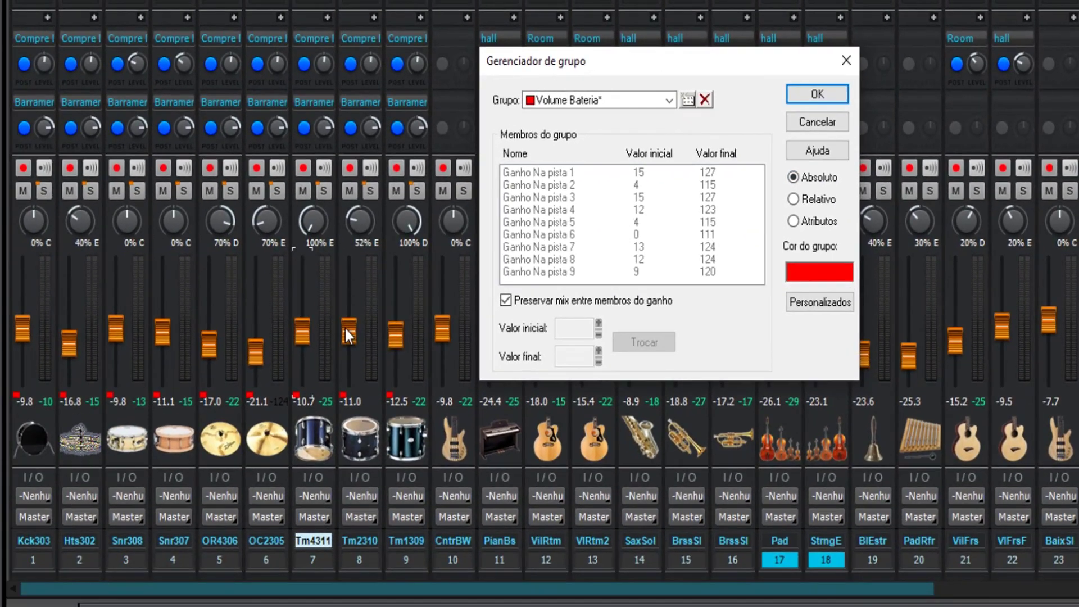
{"action": "left_click", "coordinate": [56, 456]}
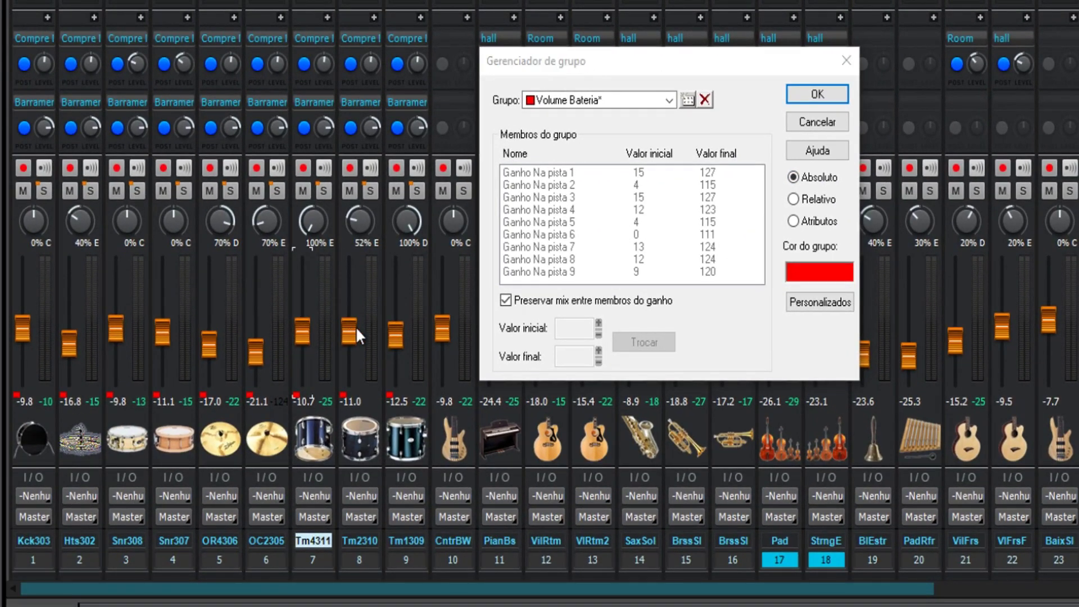
{"action": "left_click", "coordinate": [816, 122]}
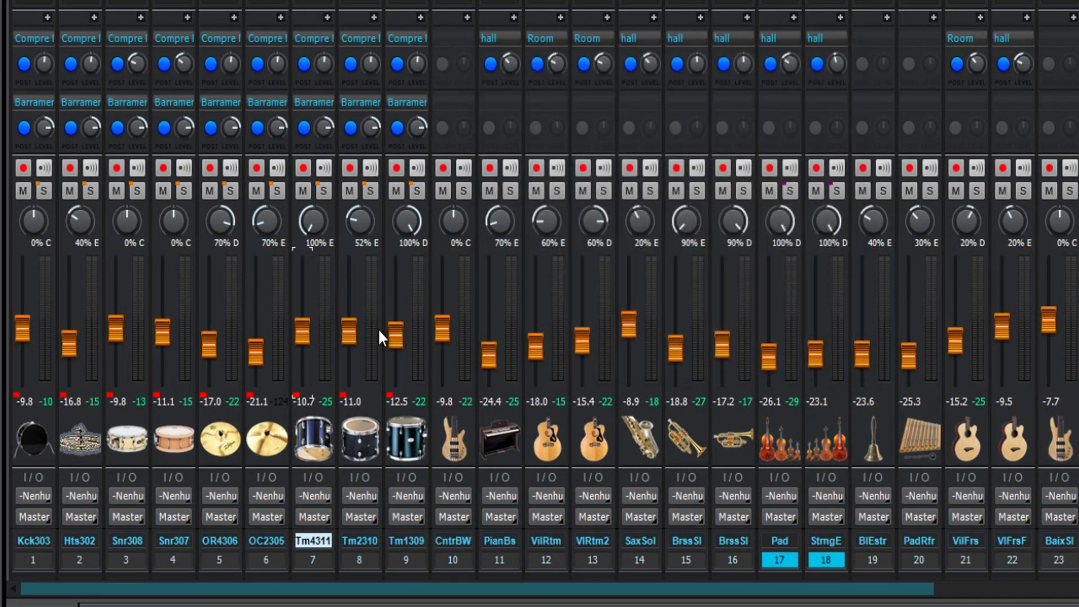
{"action": "left_click_drag", "start_coordinate": [352, 330], "coordinate": [353, 328]}
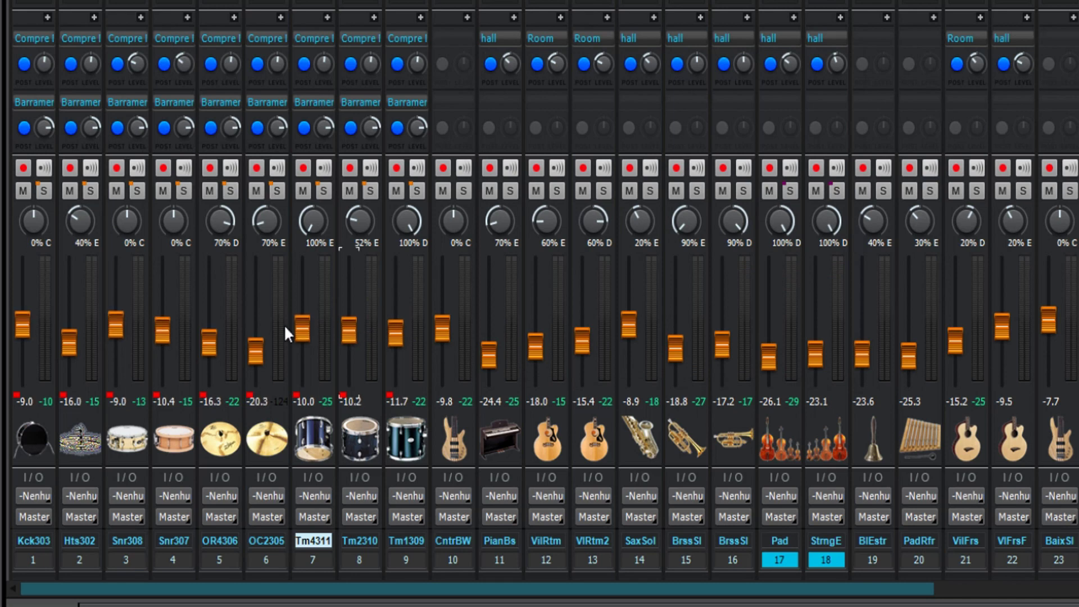
- Set the Volume Bateria group to Attributes mode and turn off preserving the mix between its gain members
{"action": "right_click", "coordinate": [344, 217]}
{"action": "left_click", "coordinate": [423, 218]}
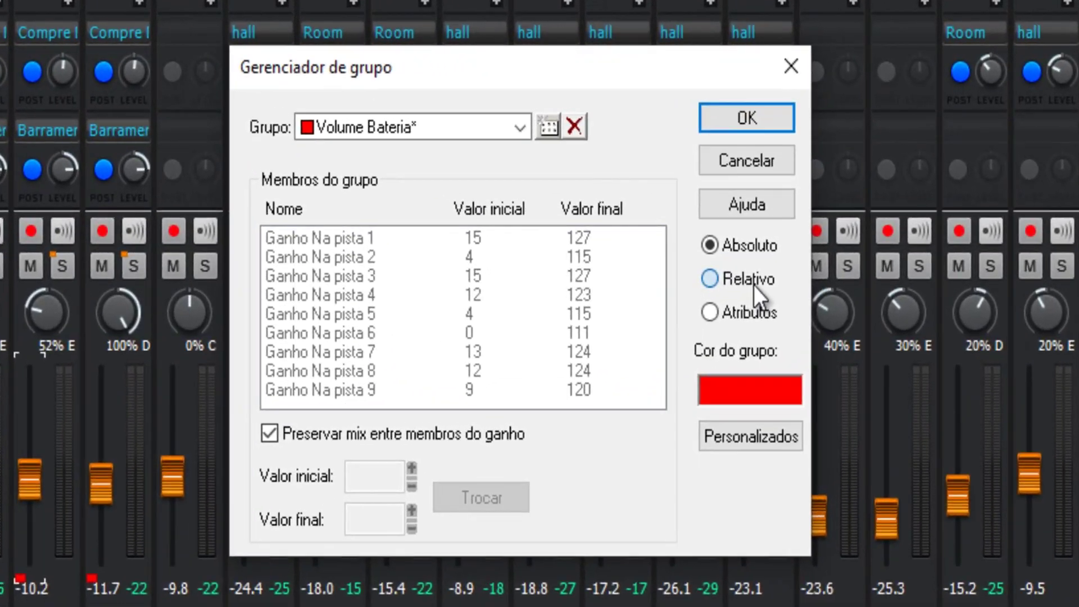
{"action": "left_click", "coordinate": [820, 204]}
{"action": "left_click", "coordinate": [707, 317]}
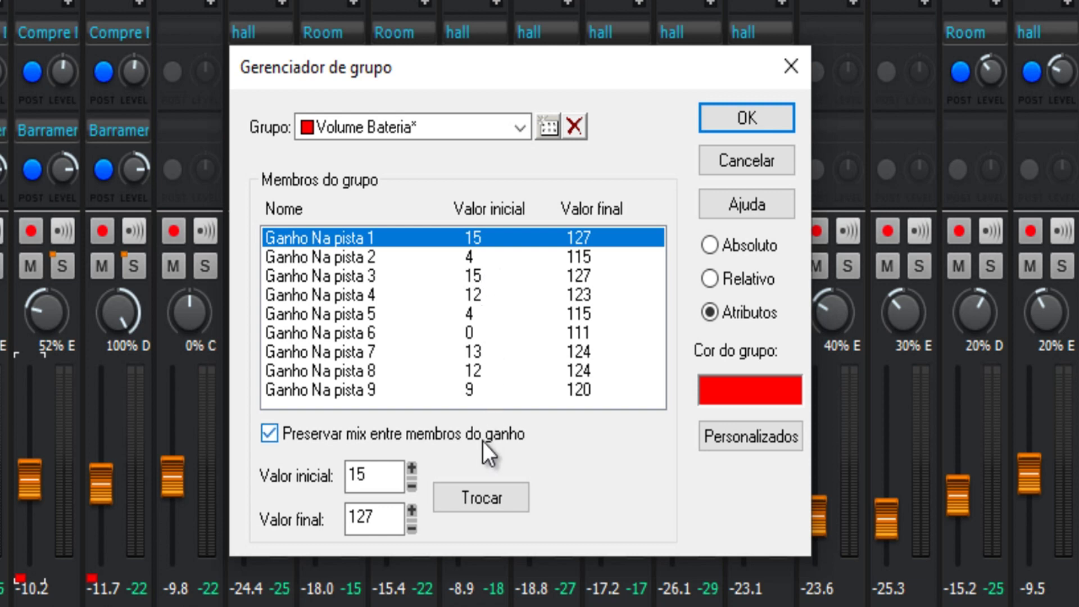
{"action": "left_click", "coordinate": [273, 438]}
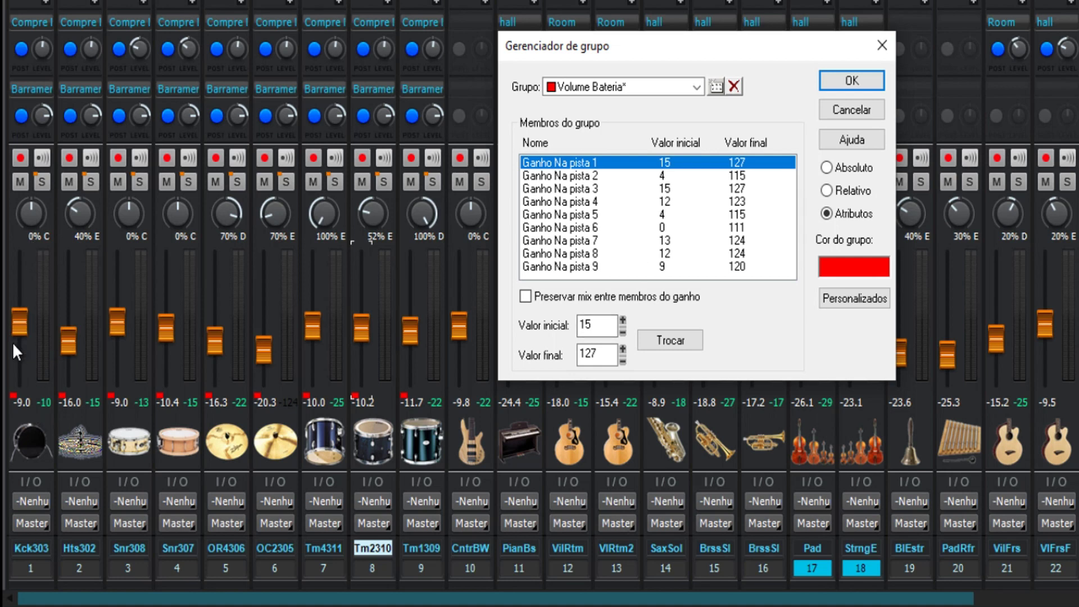
- Set the start value of track 1's gain in the Volume Bateria group to 20 and apply the group settings
{"action": "left_click", "coordinate": [585, 325]}
{"action": "type", "text": "20"}
{"action": "left_click", "coordinate": [590, 176]}
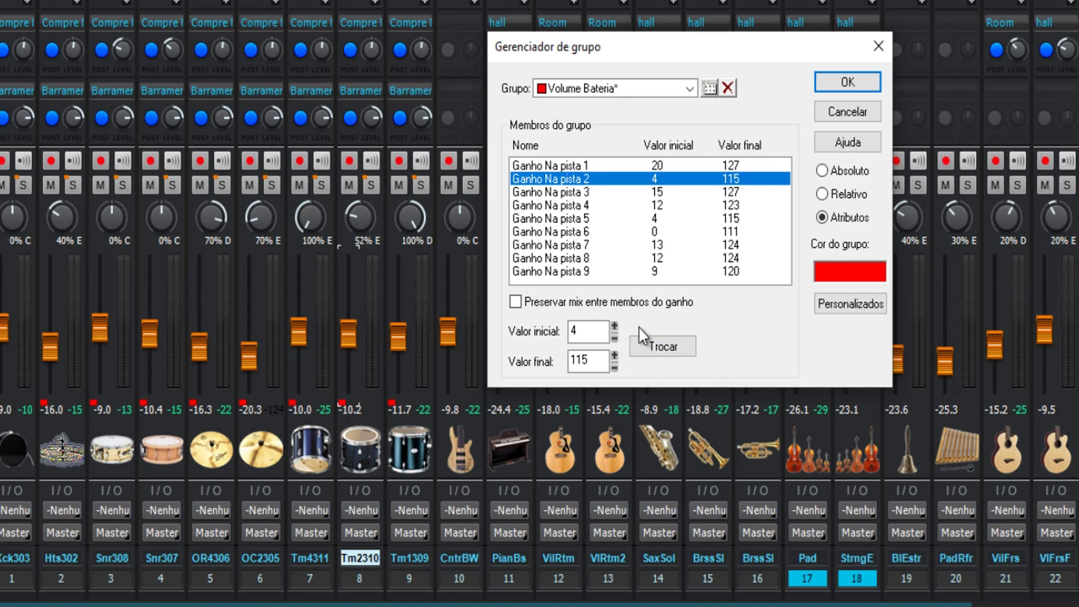
{"action": "left_click", "coordinate": [689, 89]}
{"action": "left_click", "coordinate": [754, 73]}
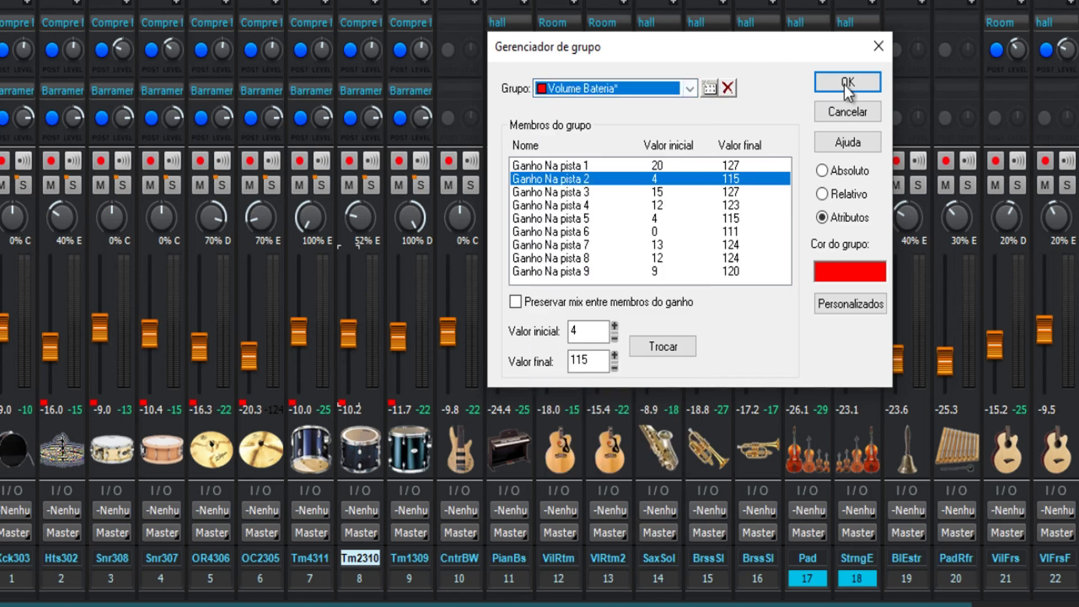
{"action": "left_click", "coordinate": [848, 83]}
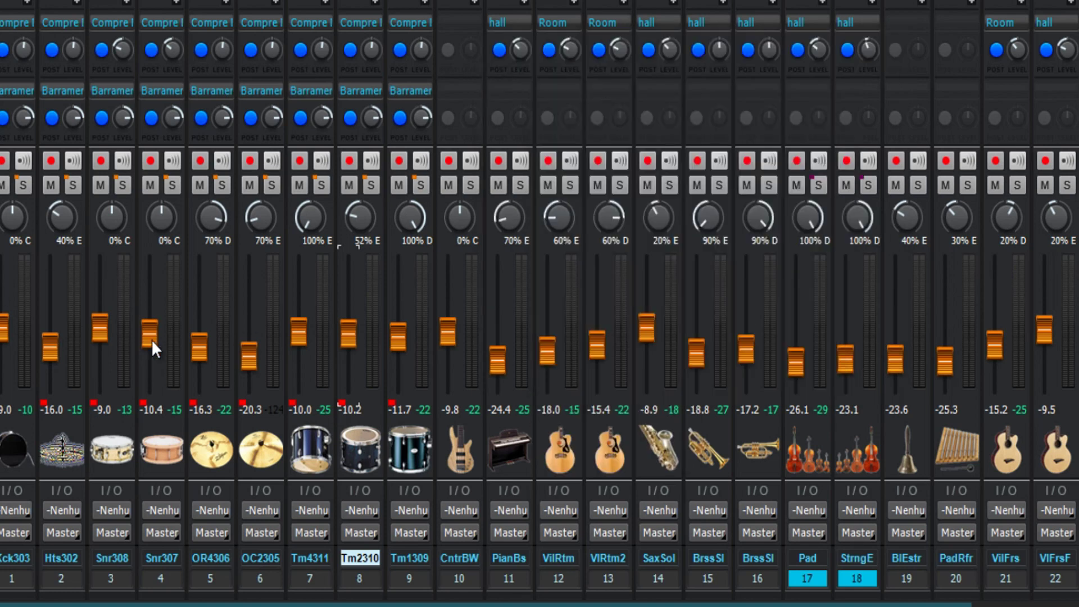
- Open the group manager from track 6's volume fader and set Volume Bateria to Absolute with the gain mix preserved
{"action": "right_click", "coordinate": [241, 355]}
{"action": "left_click", "coordinate": [331, 216]}
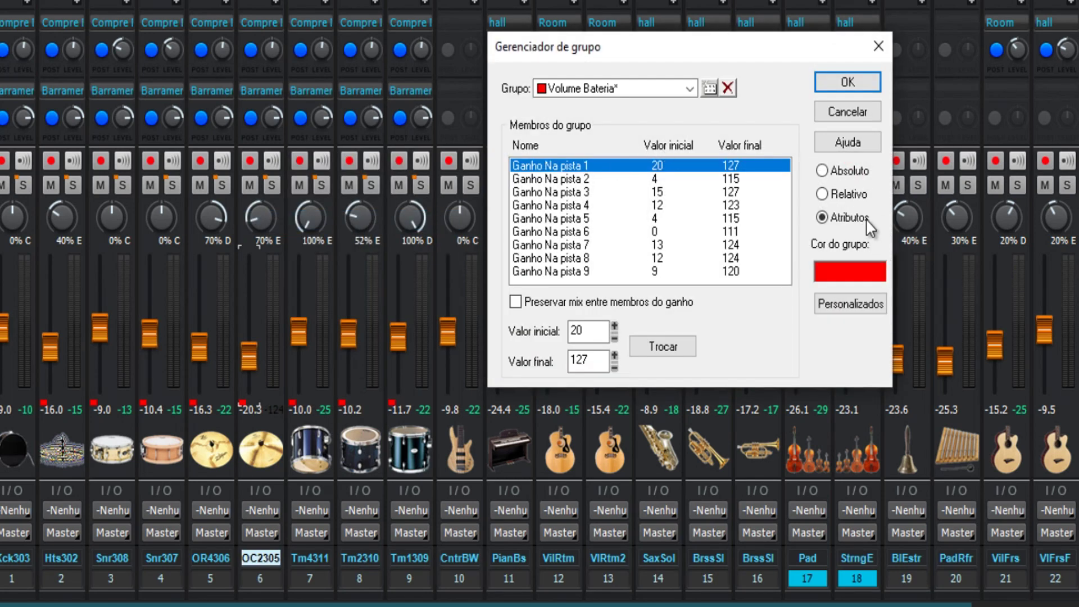
{"action": "left_click", "coordinate": [826, 169]}
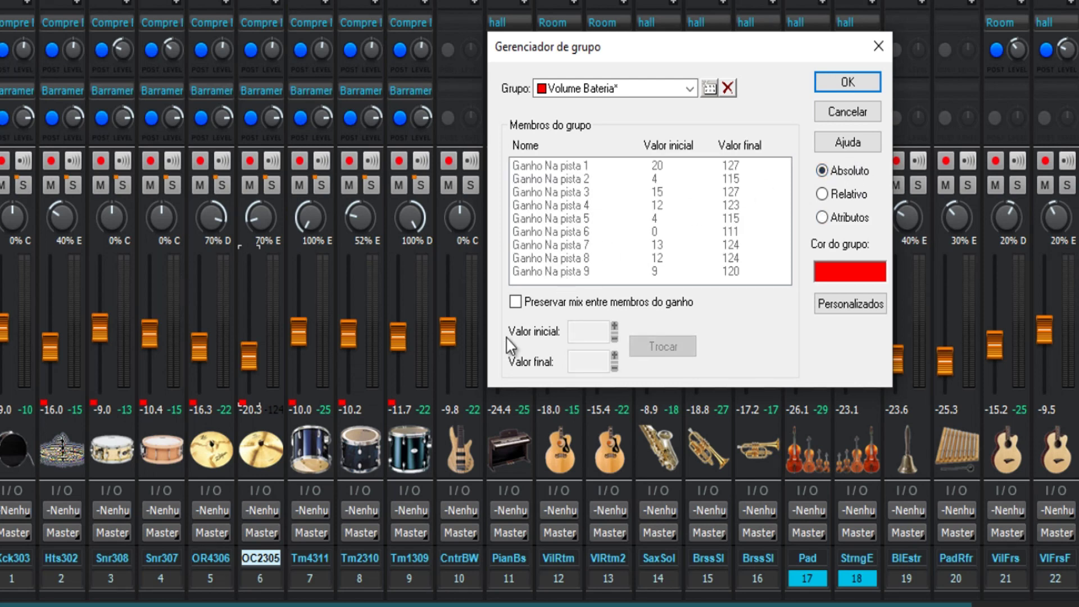
{"action": "left_click", "coordinate": [515, 302]}
- Set the Pad Solo group to Attributes mode, swap track 18's solo start and end values, and apply the settings
{"action": "left_click", "coordinate": [688, 88]}
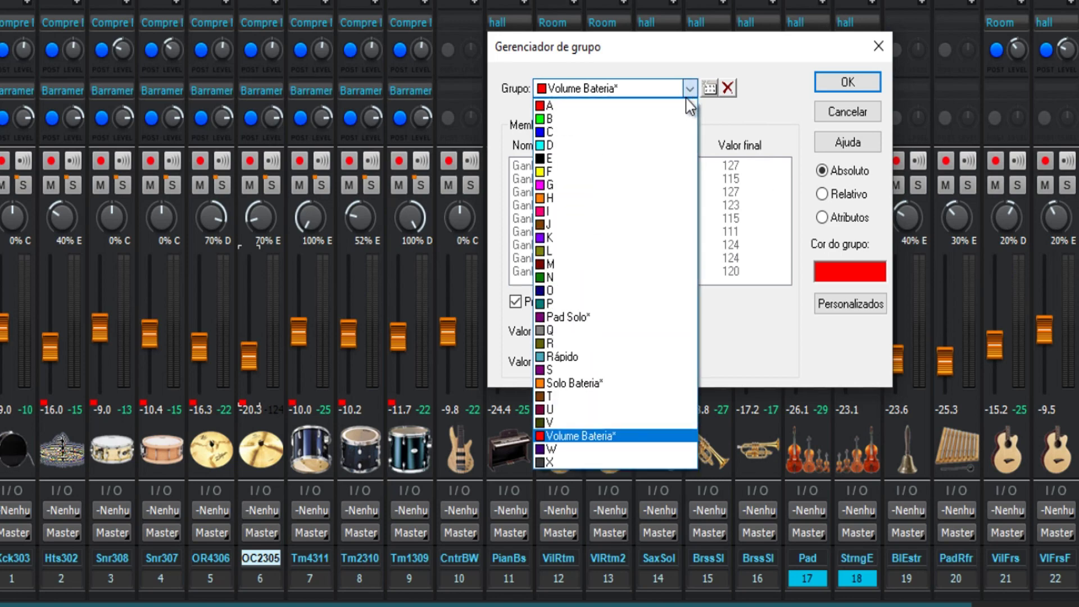
{"action": "left_click", "coordinate": [599, 321]}
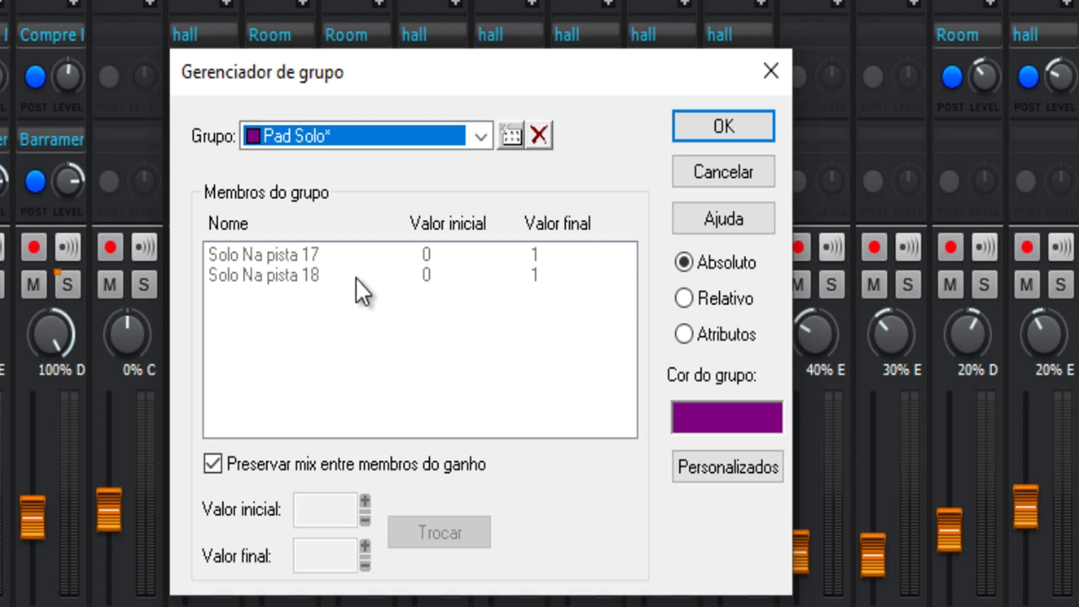
{"action": "left_click", "coordinate": [685, 333]}
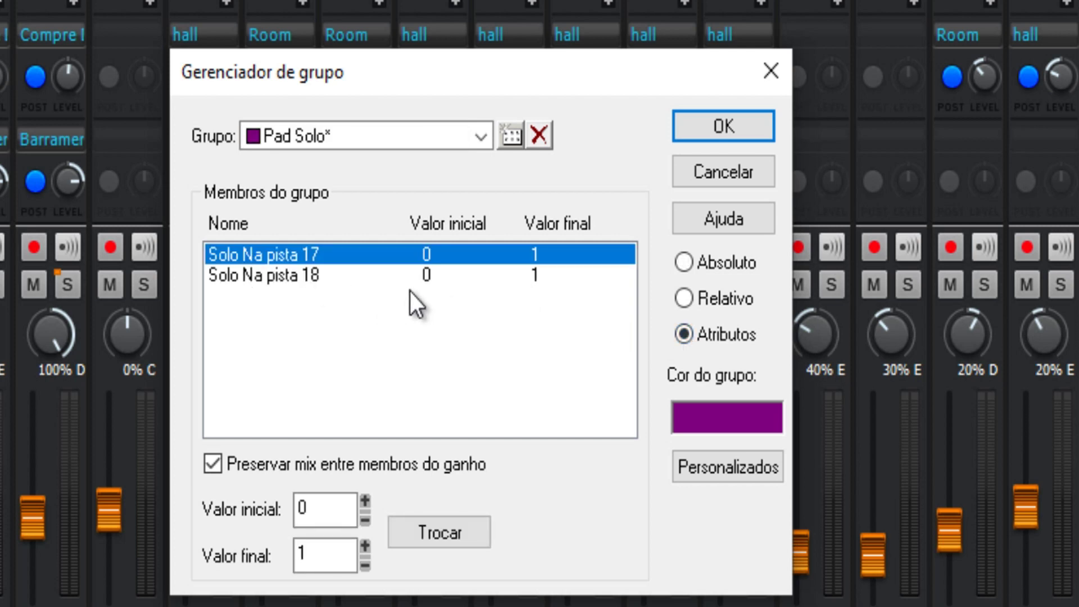
{"action": "left_click", "coordinate": [427, 278]}
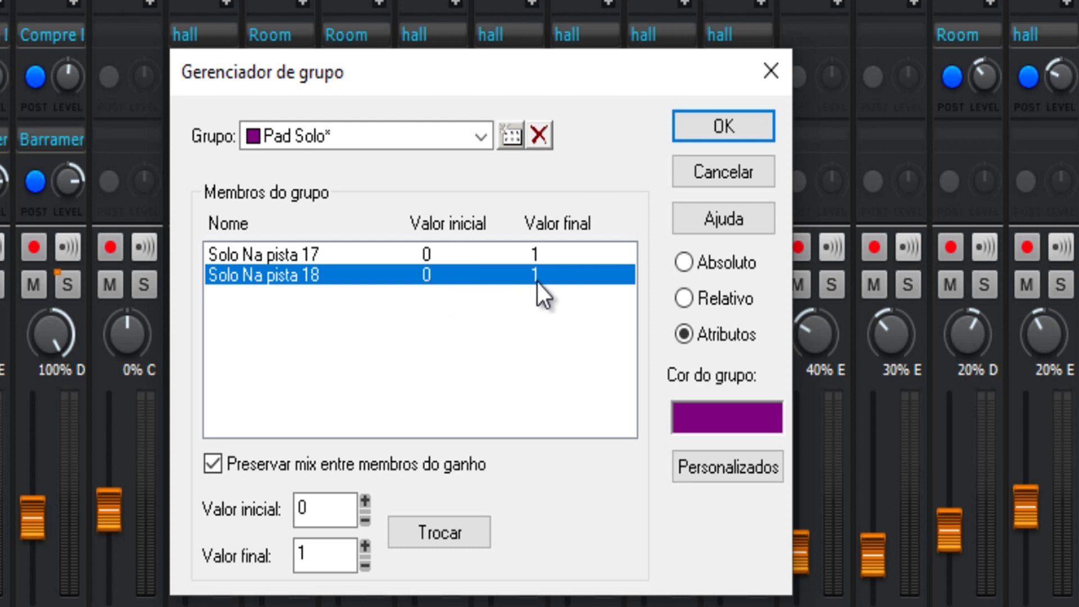
{"action": "left_click", "coordinate": [340, 510]}
{"action": "left_click", "coordinate": [336, 558]}
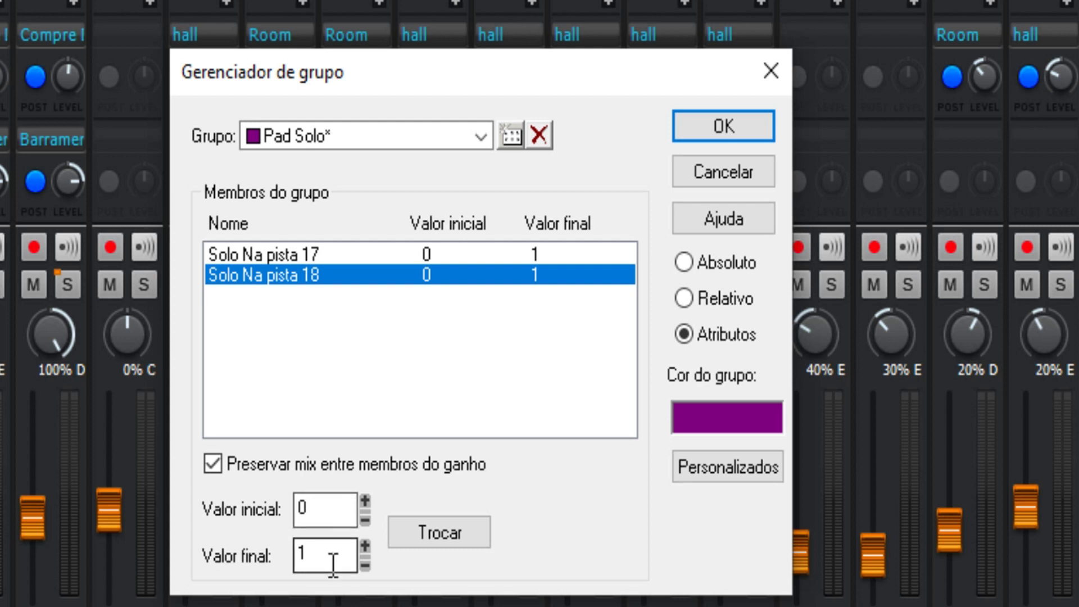
{"action": "left_click", "coordinate": [448, 537]}
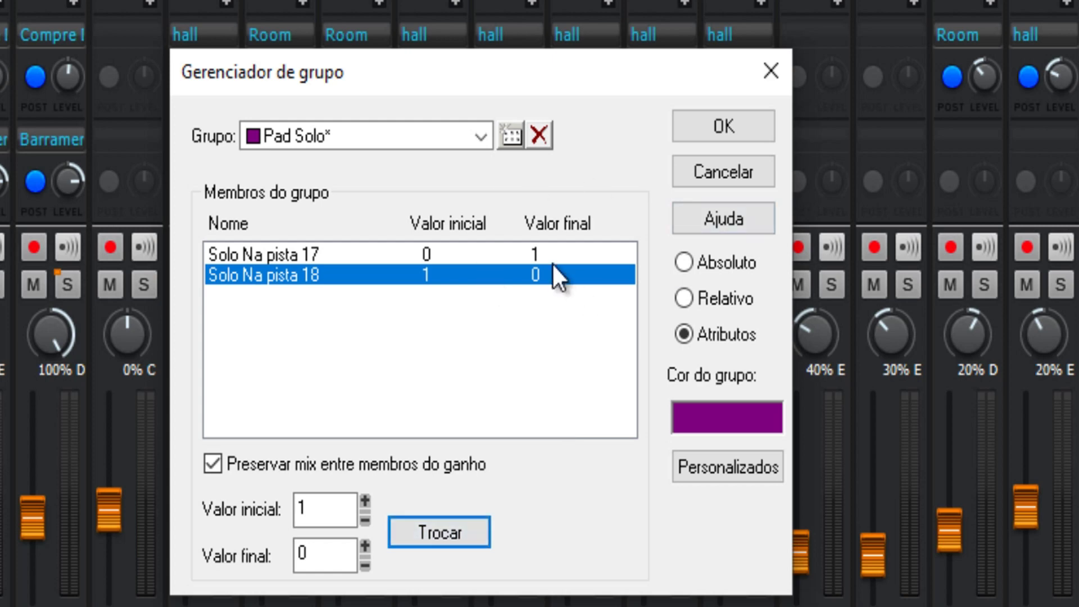
{"action": "left_click", "coordinate": [747, 132]}
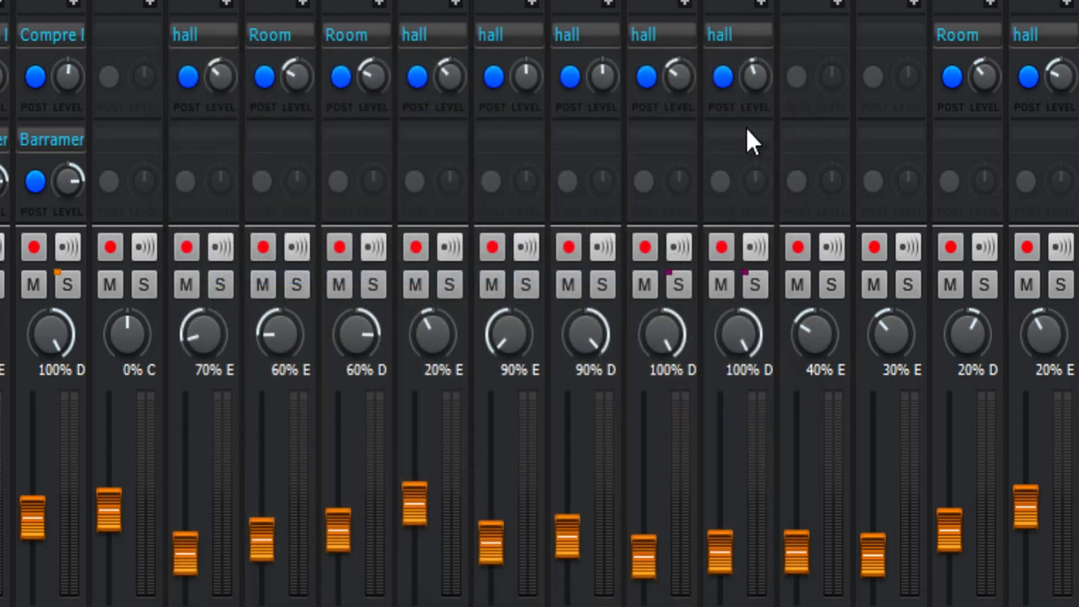
- Test the Pad Solo group by alternating the solo between tracks 18 and 17
{"action": "left_click", "coordinate": [753, 284]}
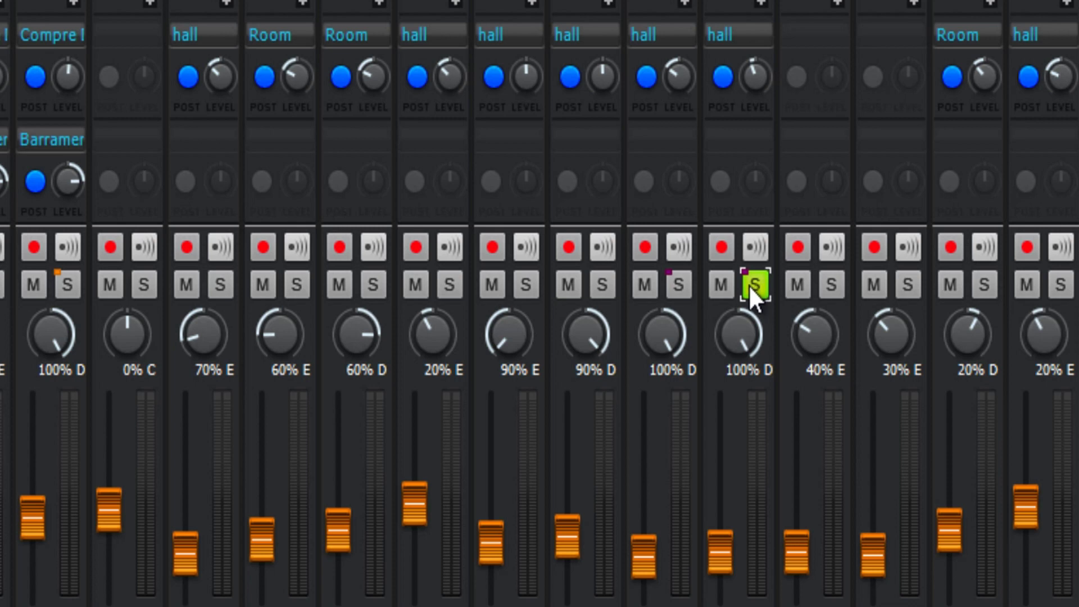
{"action": "left_click", "coordinate": [686, 291]}
{"action": "left_click", "coordinate": [762, 288]}
{"action": "left_click", "coordinate": [686, 291]}
- Swap track 17's solo start and end values in the Pad Solo group, apply, and toggle track 18's solo to test it
{"action": "right_click", "coordinate": [686, 291]}
{"action": "left_click", "coordinate": [751, 416]}
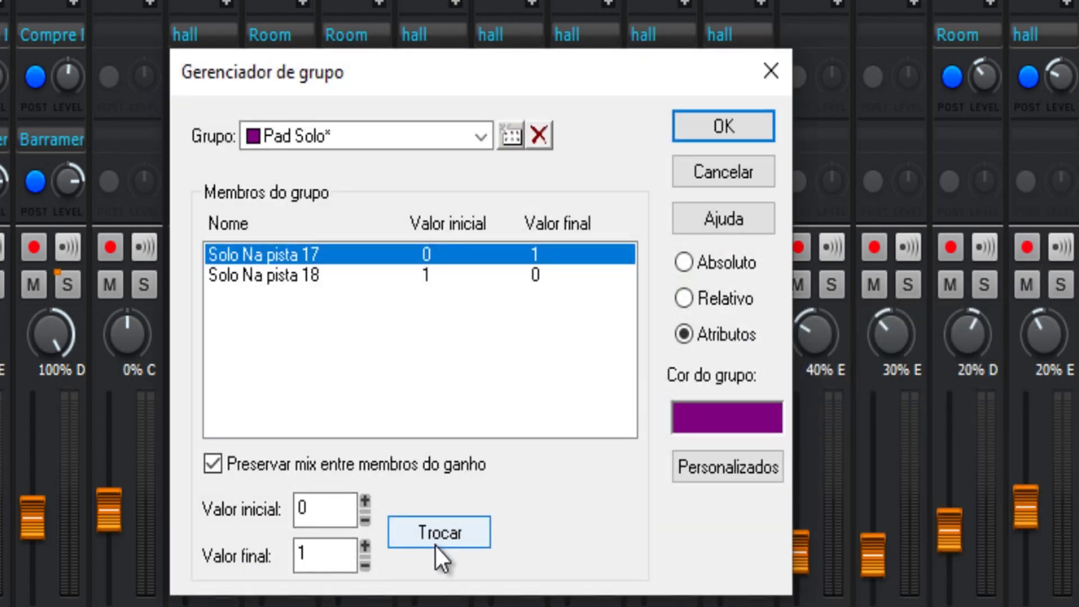
{"action": "left_click", "coordinate": [445, 530]}
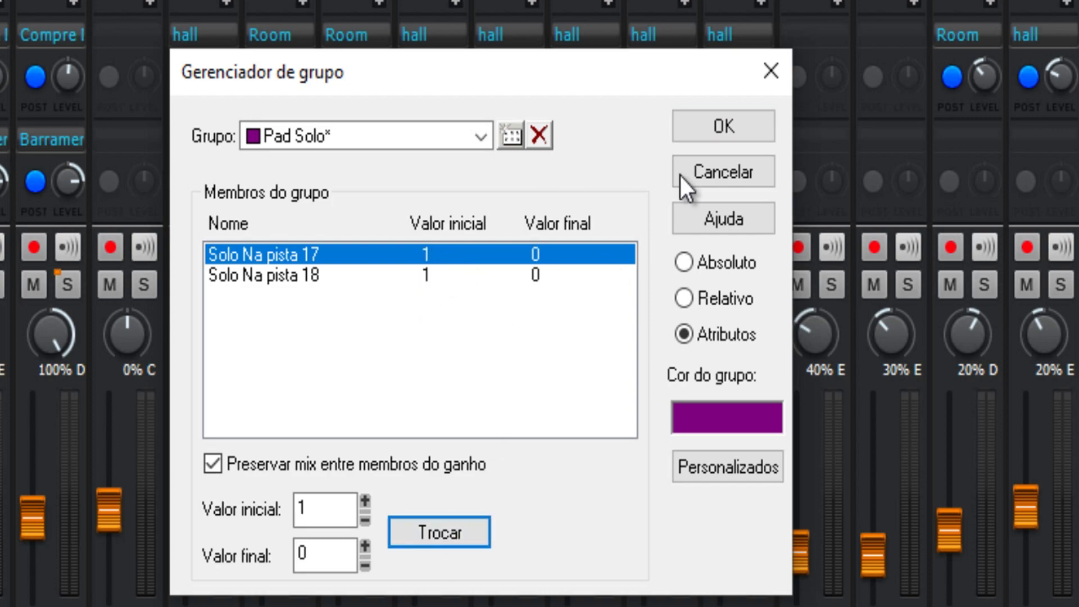
{"action": "left_click", "coordinate": [737, 123]}
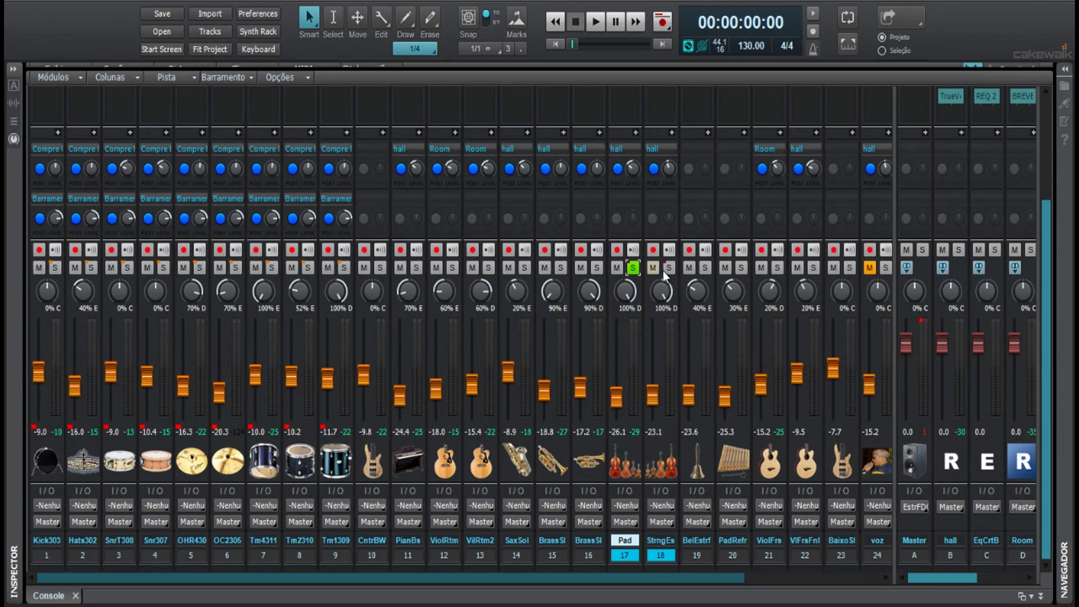
{"action": "left_click", "coordinate": [667, 268]}
{"action": "left_click", "coordinate": [668, 268]}
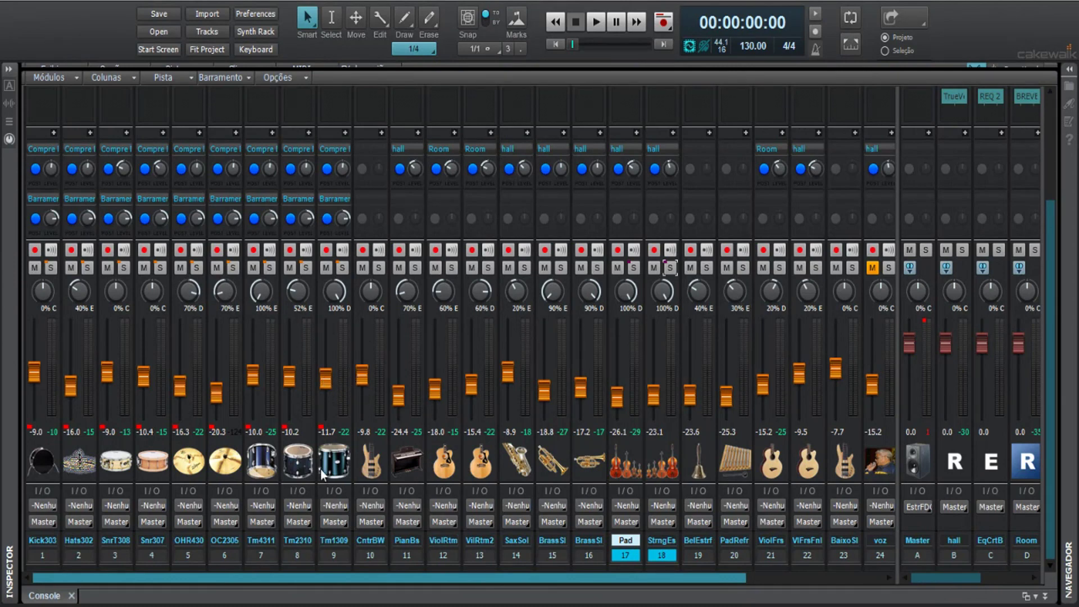
- Swap track 8's gain start and end values in the Volume Bateria group, apply, and raise track 9's fader to -2.0 dB
{"action": "left_click", "coordinate": [297, 556]}
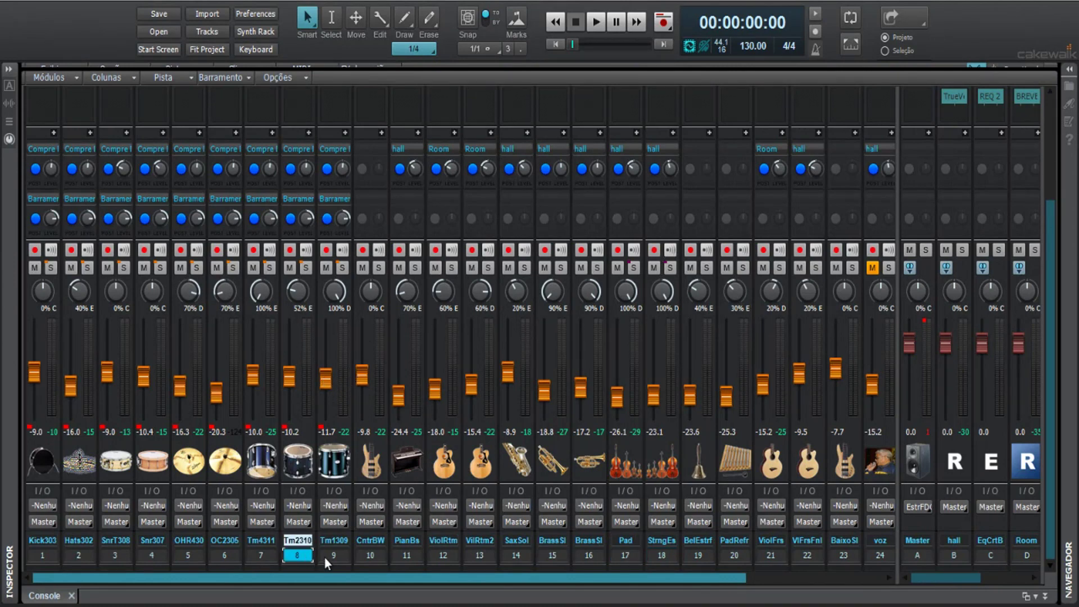
{"action": "right_click", "coordinate": [330, 388]}
{"action": "left_click", "coordinate": [427, 294]}
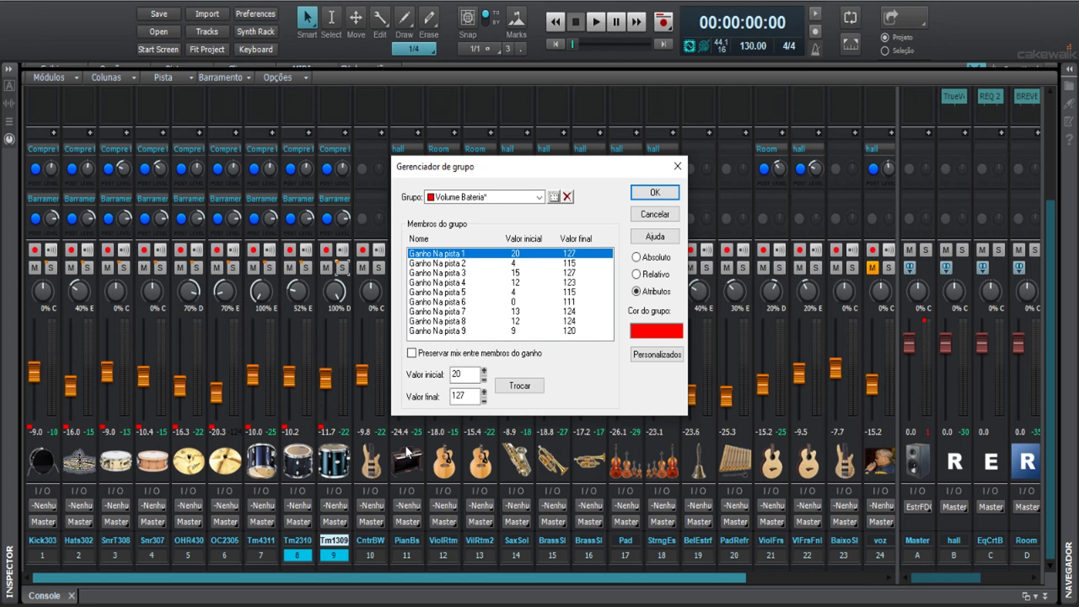
{"action": "left_click", "coordinate": [468, 321]}
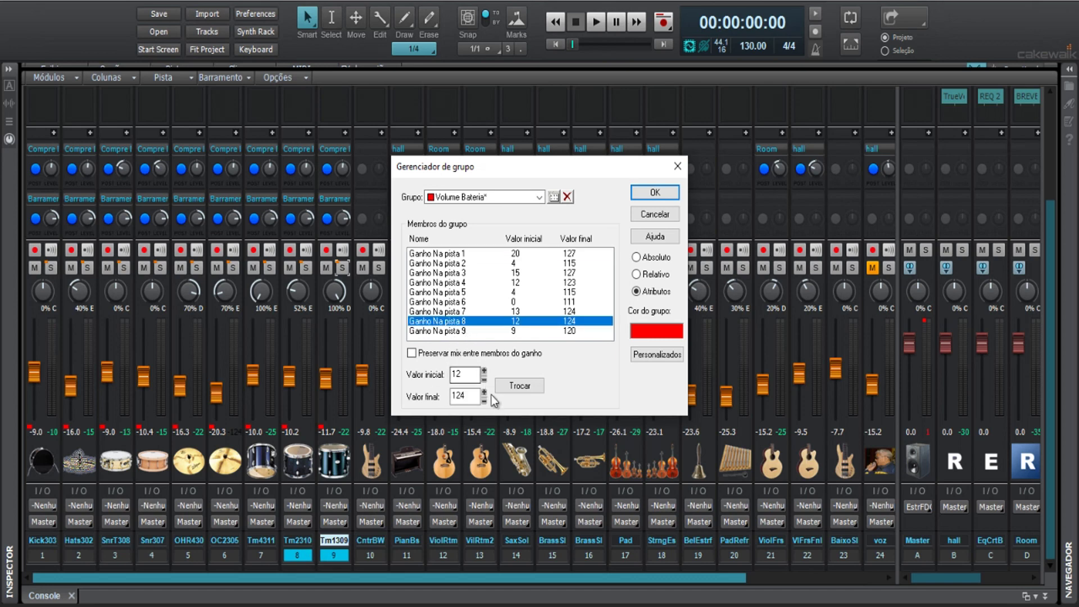
{"action": "left_click", "coordinate": [514, 388]}
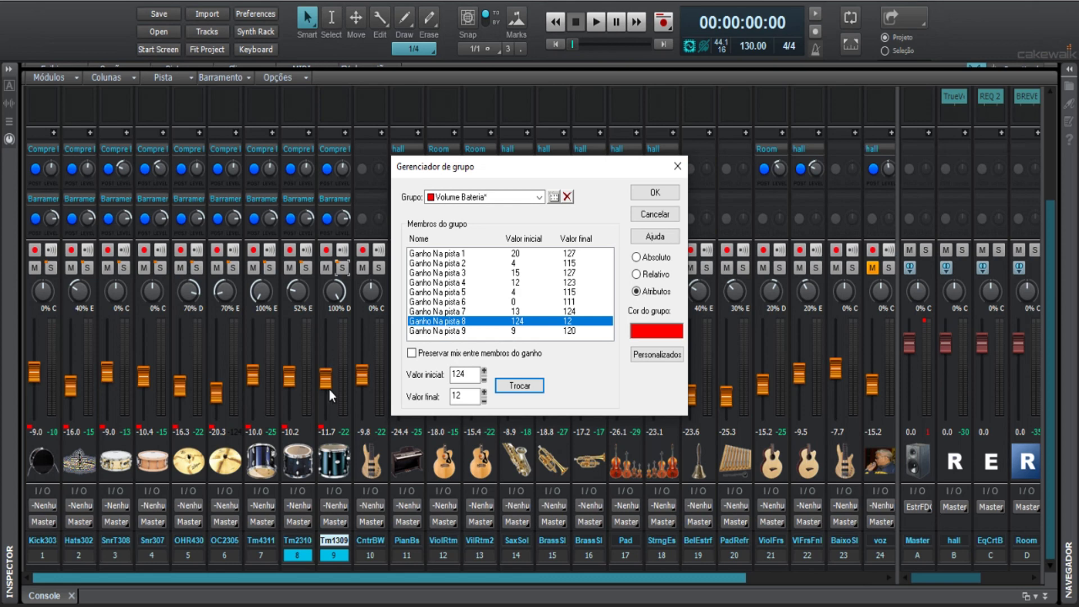
{"action": "left_click", "coordinate": [655, 192]}
{"action": "scroll", "coordinate": [325, 379], "scroll_direction": "up", "scroll_amount": 5}
{"action": "scroll", "coordinate": [326, 379], "scroll_direction": "up", "scroll_amount": 10}
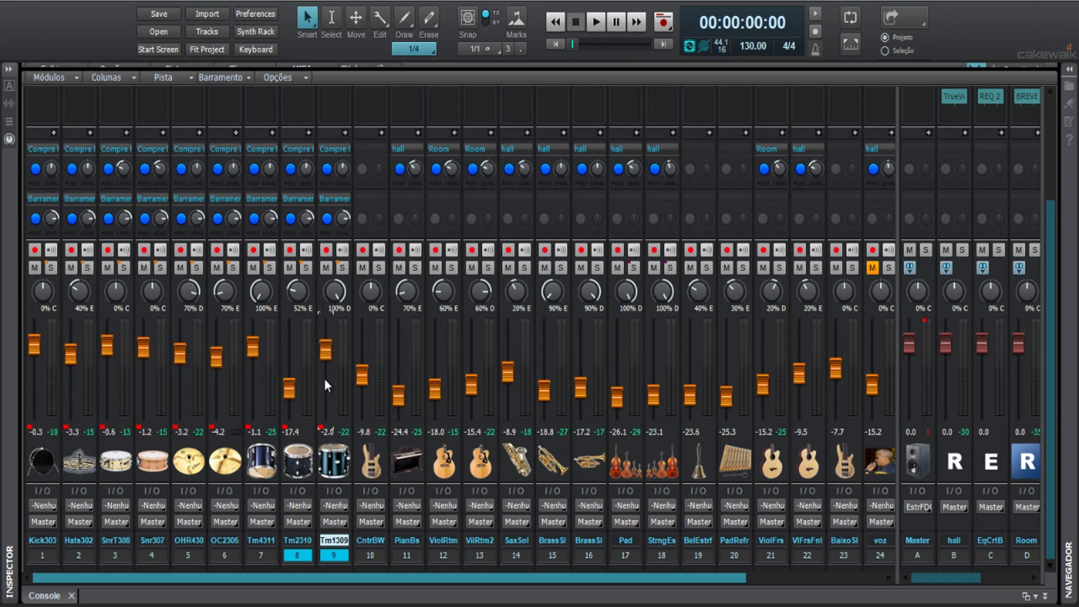
- Test the Volume Bateria group with track 9's fader, and set the group to Absolute mode with the mix preserved between gain members
{"action": "scroll", "coordinate": [325, 381], "scroll_direction": "down", "scroll_amount": 20}
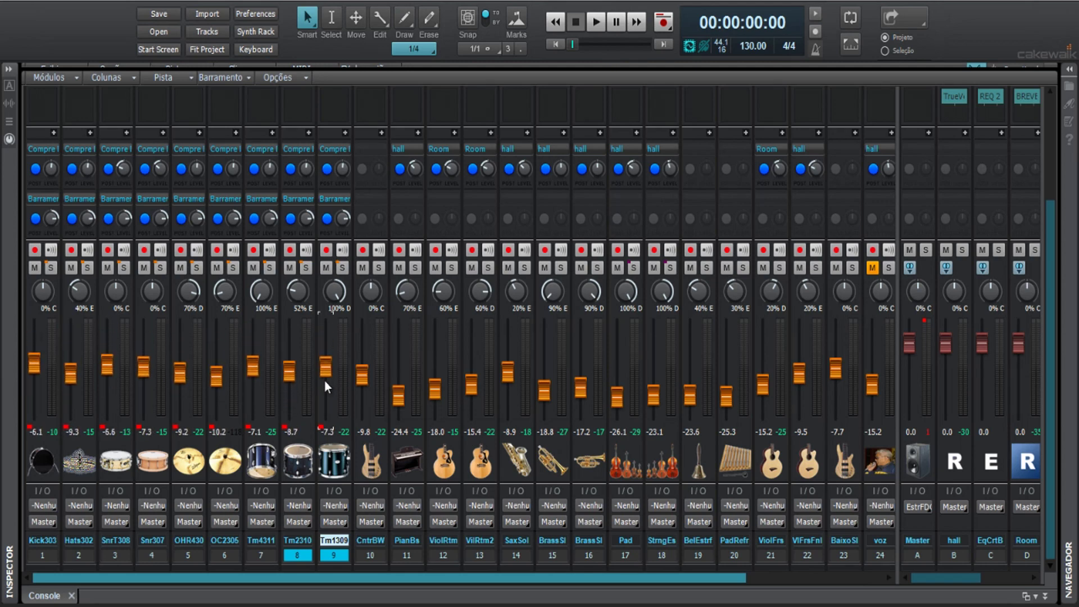
{"action": "scroll", "coordinate": [325, 381], "scroll_direction": "up", "scroll_amount": 6}
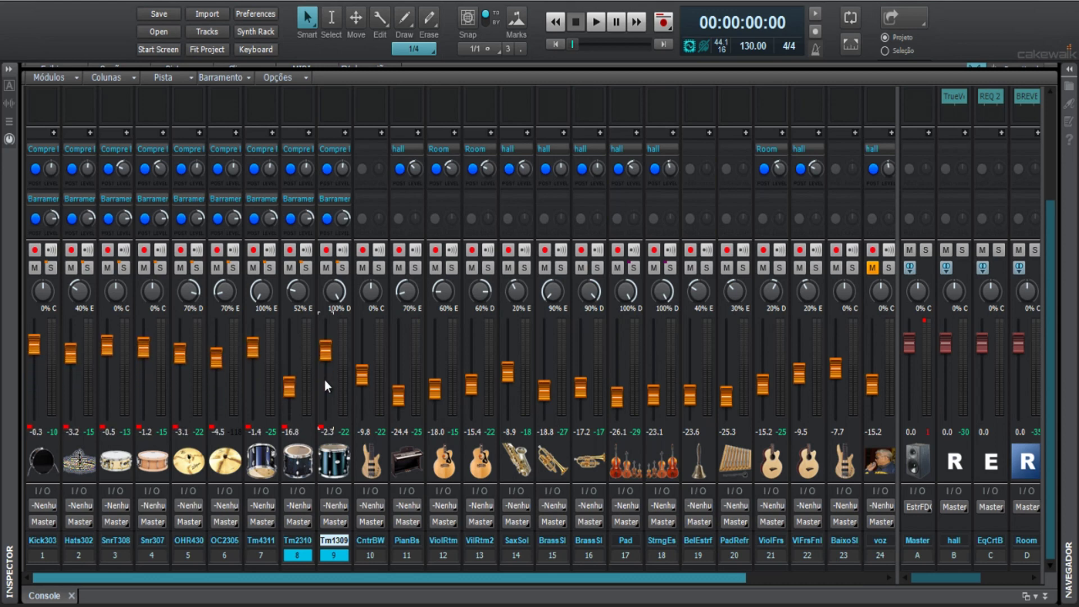
{"action": "right_click", "coordinate": [291, 359]}
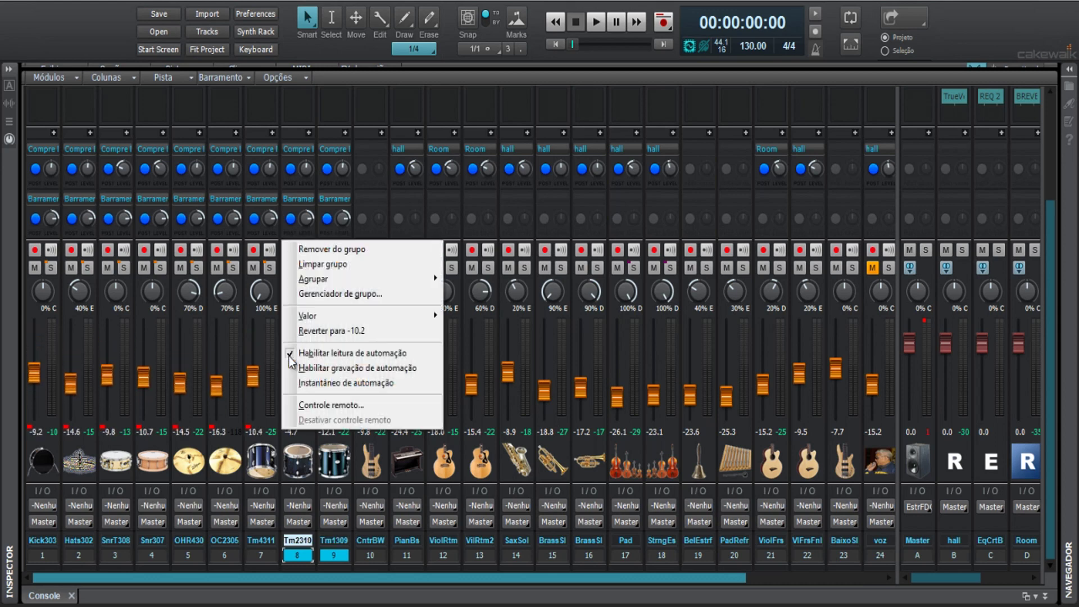
{"action": "left_click", "coordinate": [327, 295]}
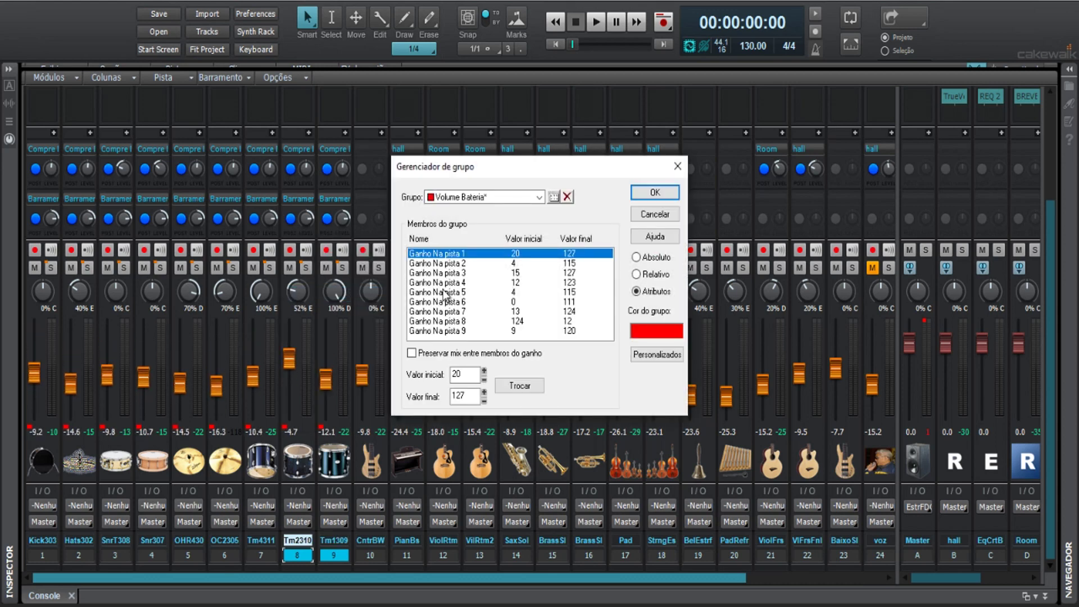
{"action": "left_click", "coordinate": [458, 320]}
{"action": "left_click", "coordinate": [462, 331]}
{"action": "left_click", "coordinate": [533, 389]}
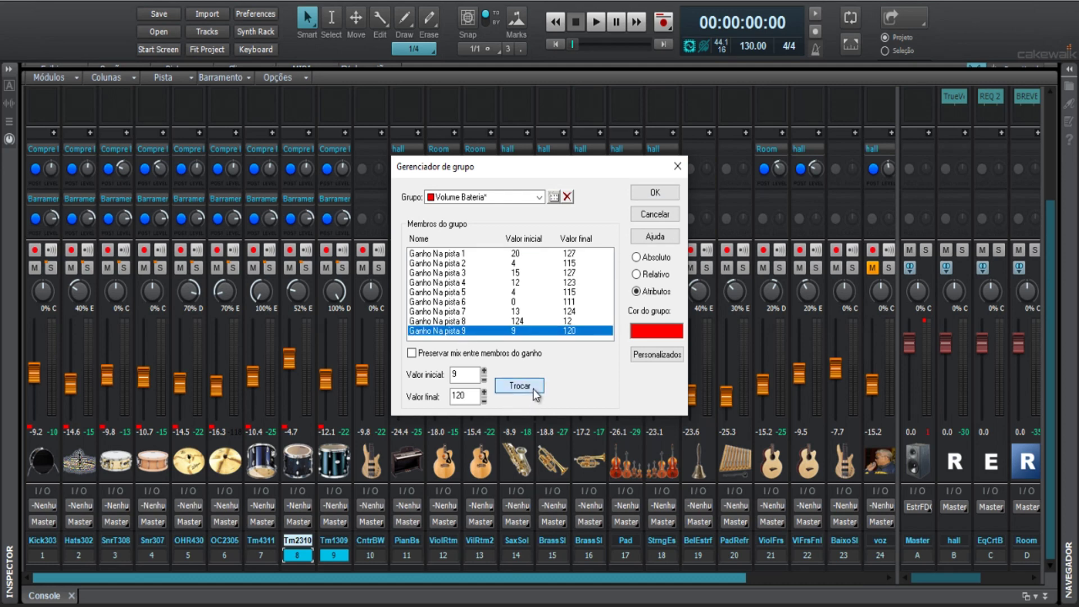
{"action": "left_click", "coordinate": [637, 258]}
{"action": "left_click", "coordinate": [412, 353]}
{"action": "left_click", "coordinate": [656, 193]}
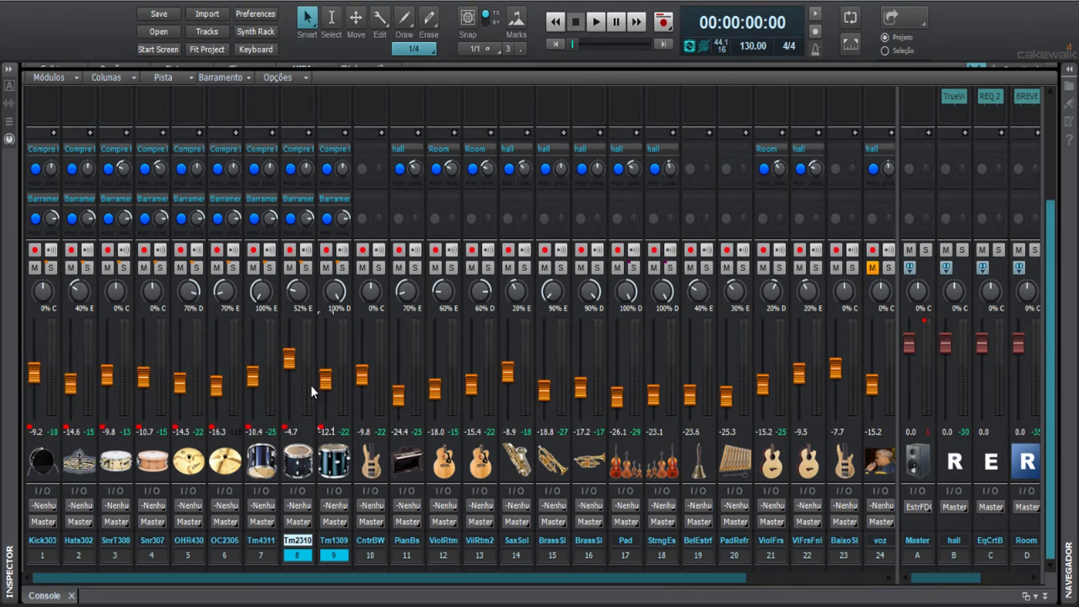
- Remove track 8's volume from the Volume Bateria group and test it by lowering track 7's fader to -12.1 dB
{"action": "right_click", "coordinate": [290, 359]}
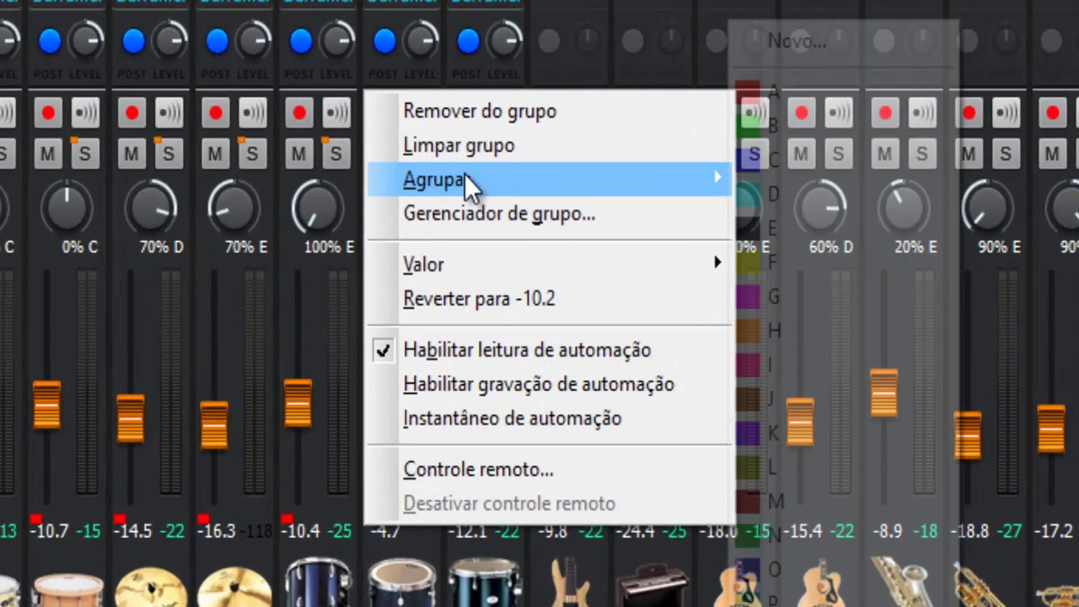
{"action": "left_click", "coordinate": [494, 119]}
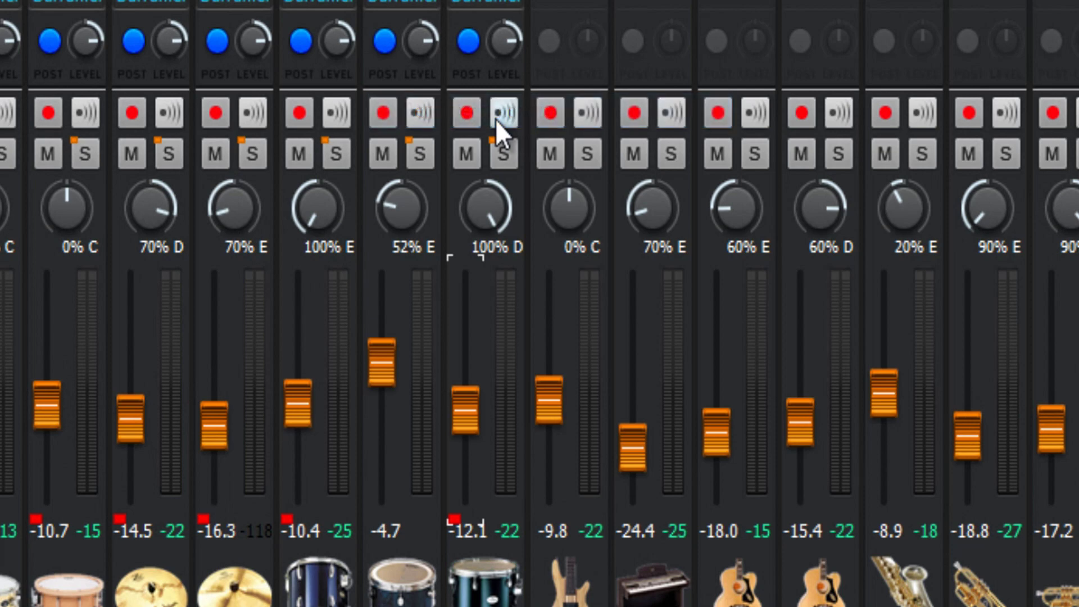
{"action": "scroll", "coordinate": [298, 402], "scroll_direction": "up", "scroll_amount": 4}
{"action": "scroll", "coordinate": [298, 406], "scroll_direction": "down", "scroll_amount": 5}
- Add track 8's volume back to the Volume Bateria group and lower its fader to -7.3 dB
{"action": "right_click", "coordinate": [389, 363]}
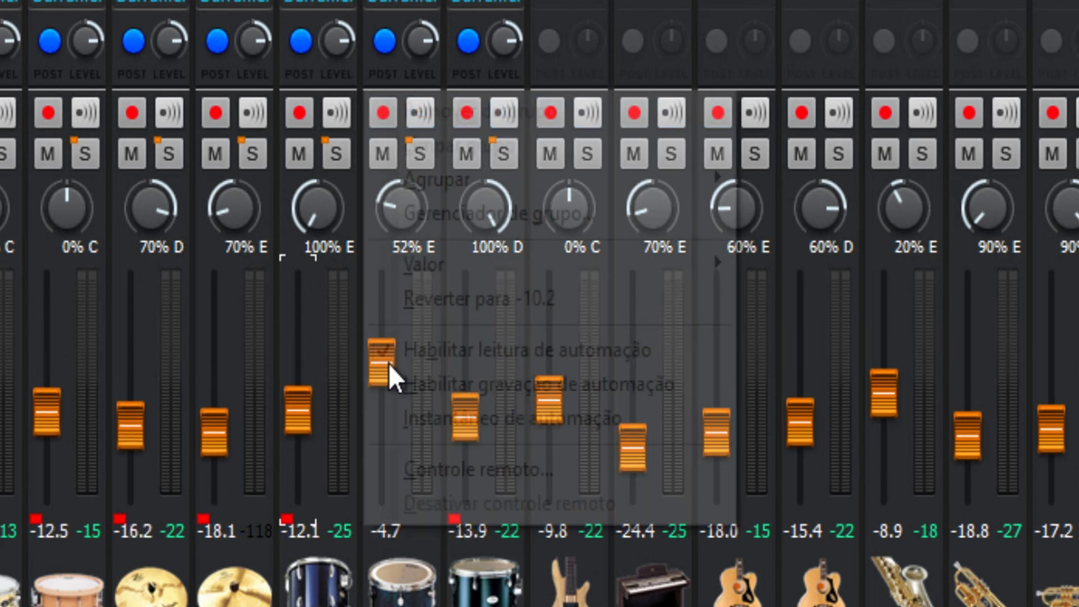
{"action": "mouse_move", "coordinate": [534, 183]}
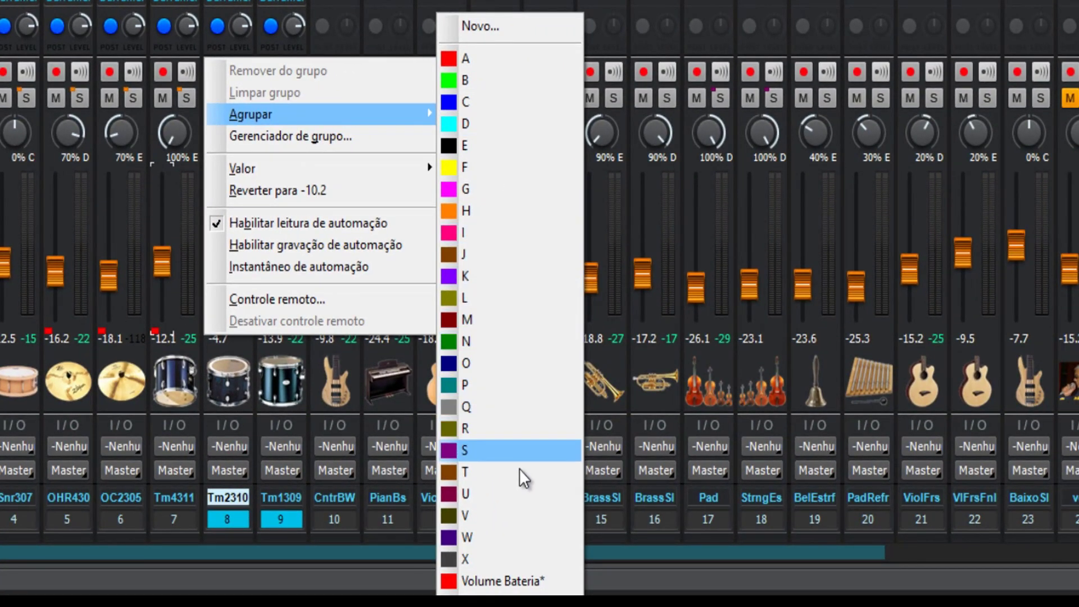
{"action": "left_click", "coordinate": [527, 578]}
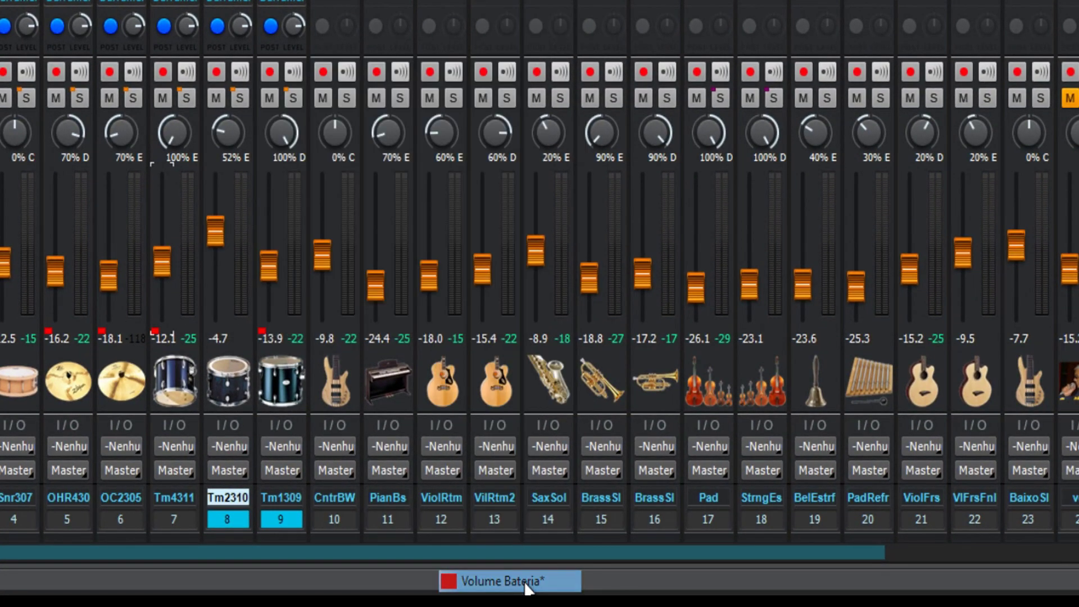
{"action": "mouse_move", "coordinate": [209, 231]}
{"action": "left_mouse_down"}
{"action": "mouse_move", "coordinate": [218, 205]}
{"action": "mouse_move", "coordinate": [215, 234]}
{"action": "left_mouse_up"}
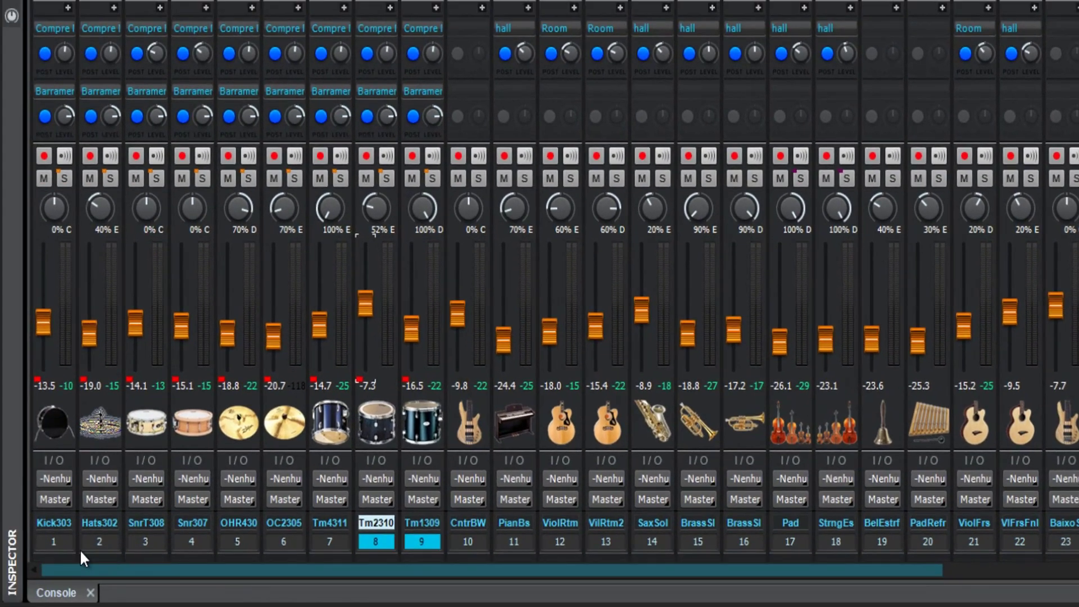
- Select tracks 1 to 9, clear their volume group, and test tracks 8 and 7 individually at -9.3 and -13.9 dB
{"action": "left_click", "coordinate": [51, 542], "text": "ctrl"}
{"action": "left_click_drag", "start_coordinate": [49, 544], "coordinate": [423, 540]}
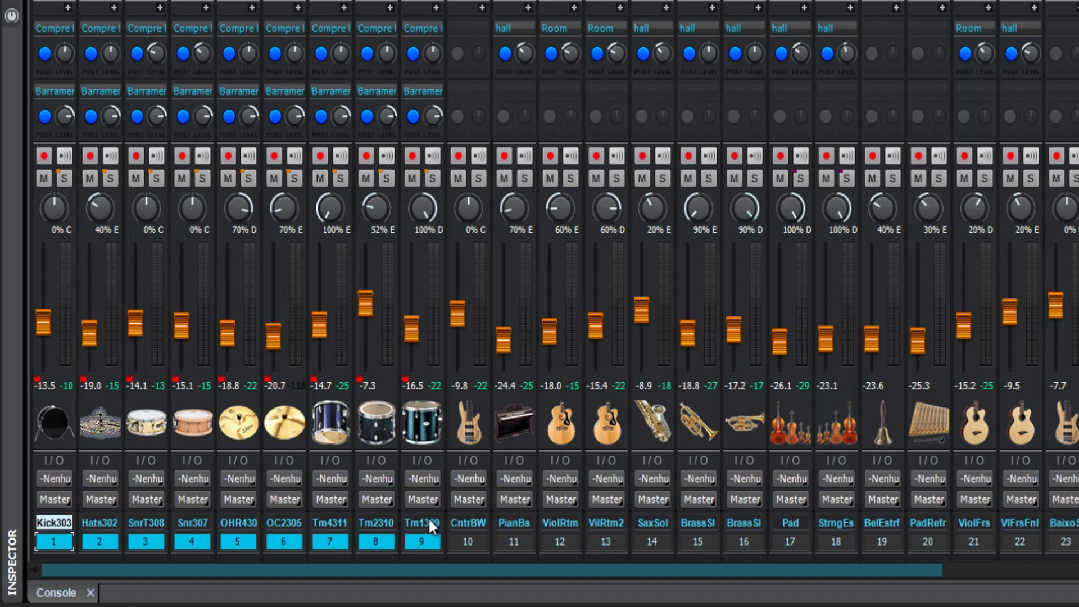
{"action": "right_click", "coordinate": [406, 325]}
{"action": "mouse_move", "coordinate": [486, 192]}
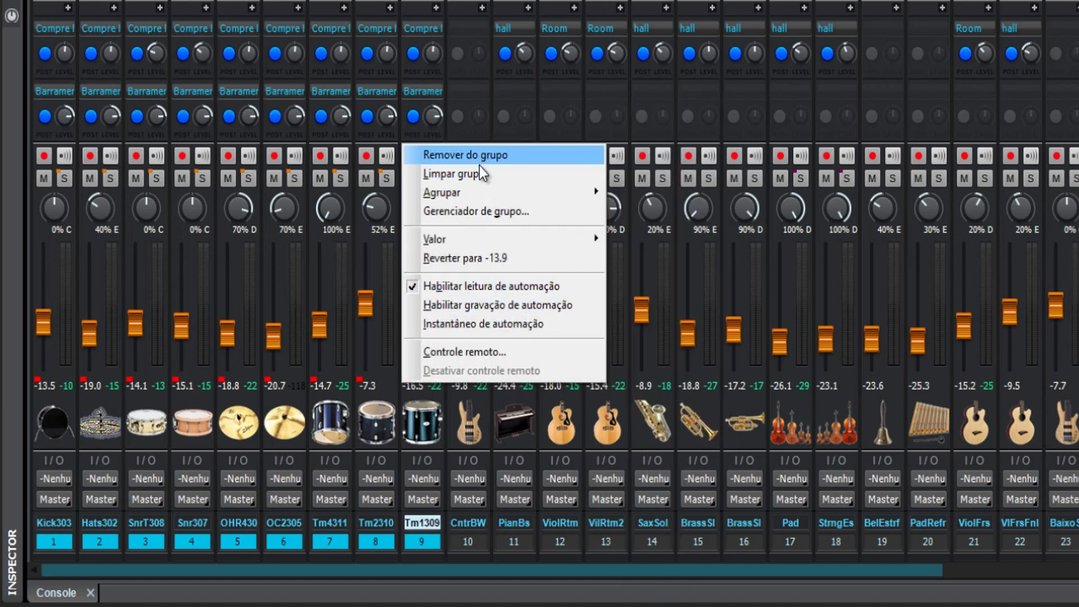
{"action": "left_click", "coordinate": [481, 173]}
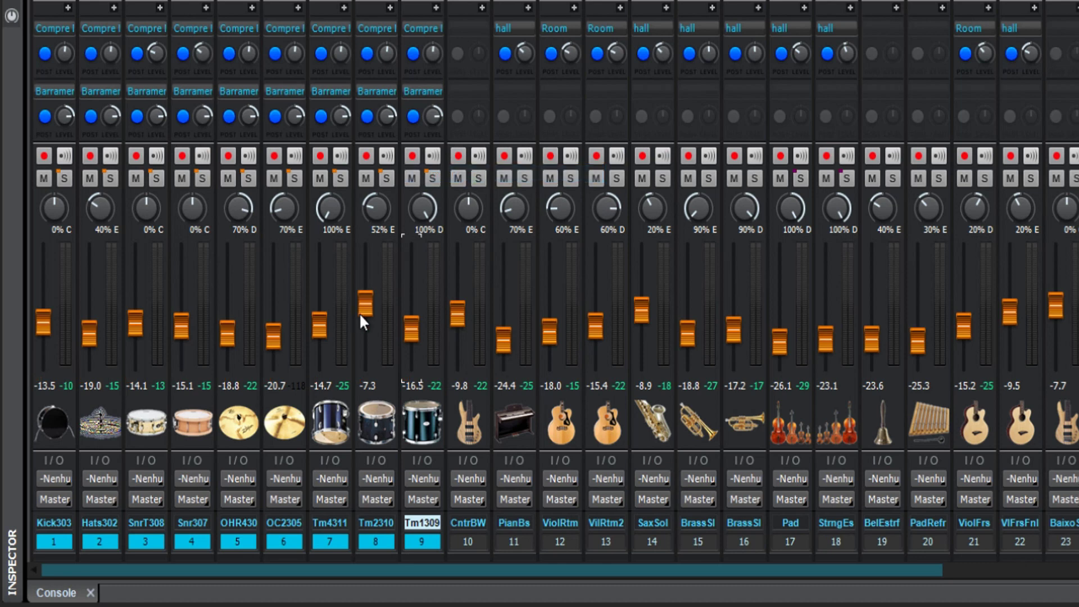
{"action": "left_click_drag", "start_coordinate": [360, 312], "coordinate": [319, 330]}
{"action": "left_click", "coordinate": [318, 332]}
- Assign the selected drum tracks' volumes to the Volume Bateria group and raise track 7's fader to -11.7 dB
{"action": "right_click", "coordinate": [369, 309]}
{"action": "mouse_move", "coordinate": [536, 195]}
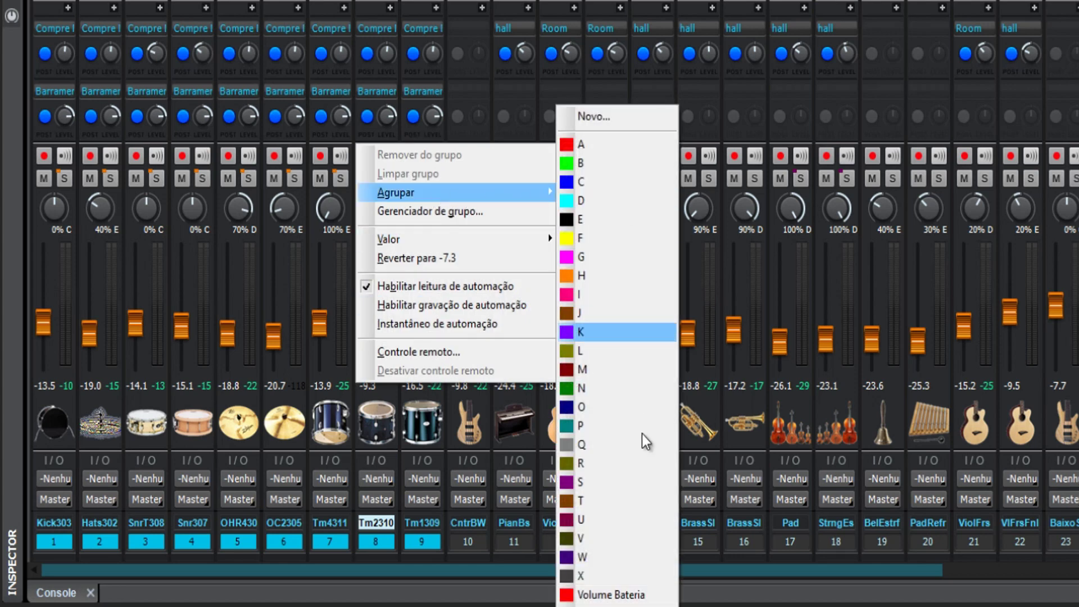
{"action": "left_click", "coordinate": [609, 595]}
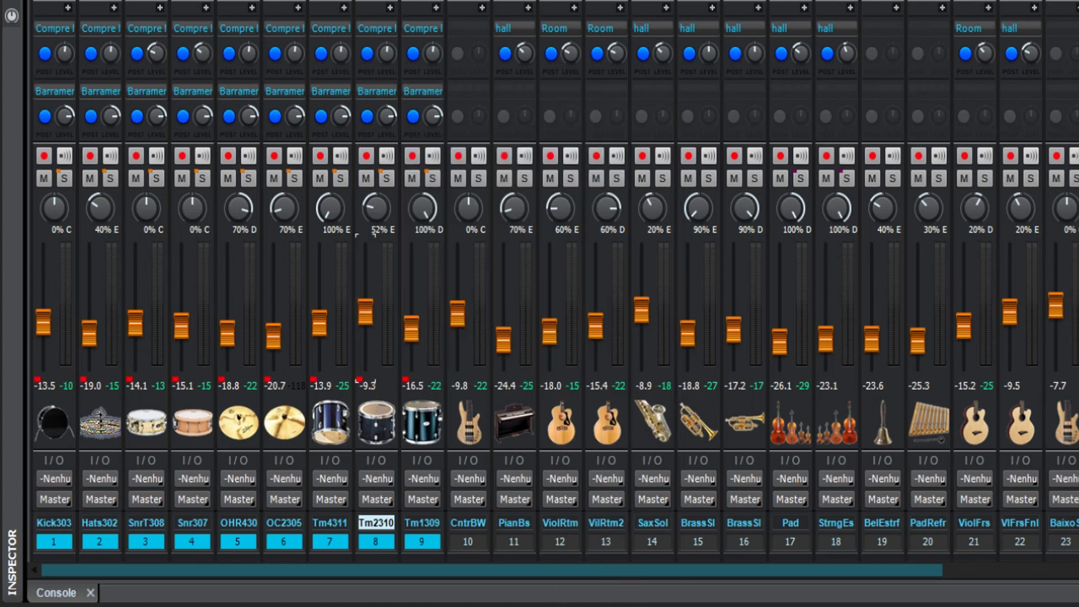
{"action": "scroll", "coordinate": [323, 321], "scroll_direction": "up", "scroll_amount": 5}
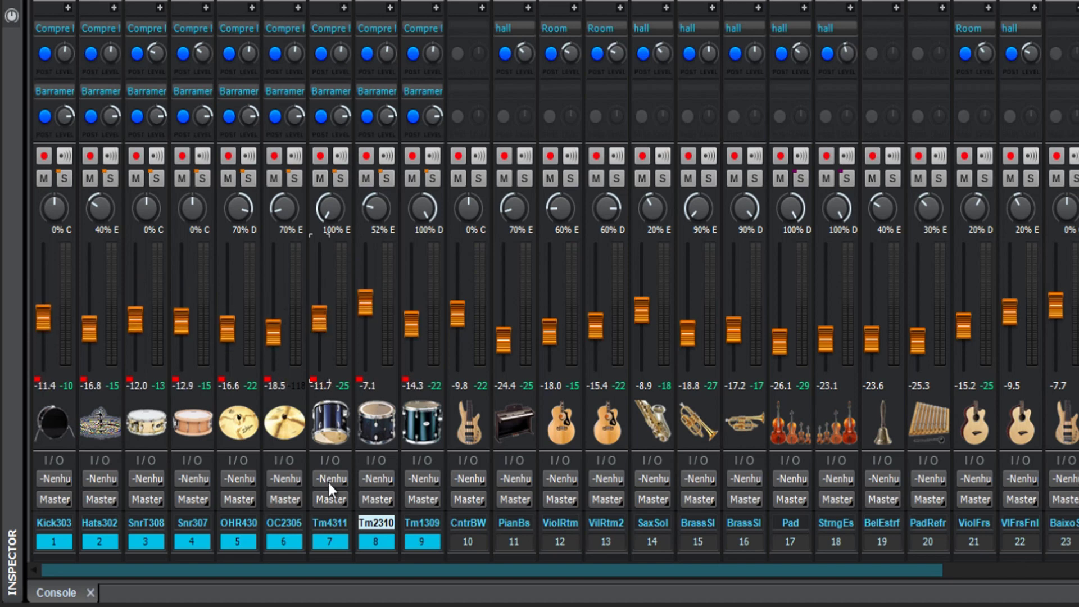
- Lower the grouped faders from track 8, and temporarily override the group to set track 8 alone to -9.8 dB
{"action": "scroll", "coordinate": [366, 311], "scroll_direction": "down", "scroll_amount": 15}
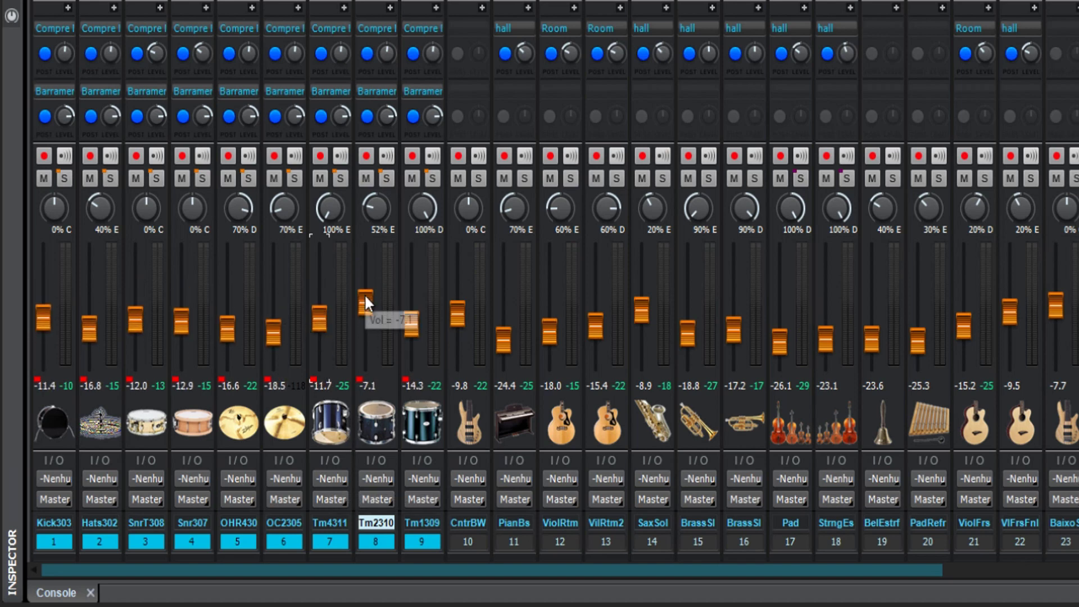
{"action": "scroll", "coordinate": [365, 309], "scroll_direction": "up", "scroll_amount": 12}
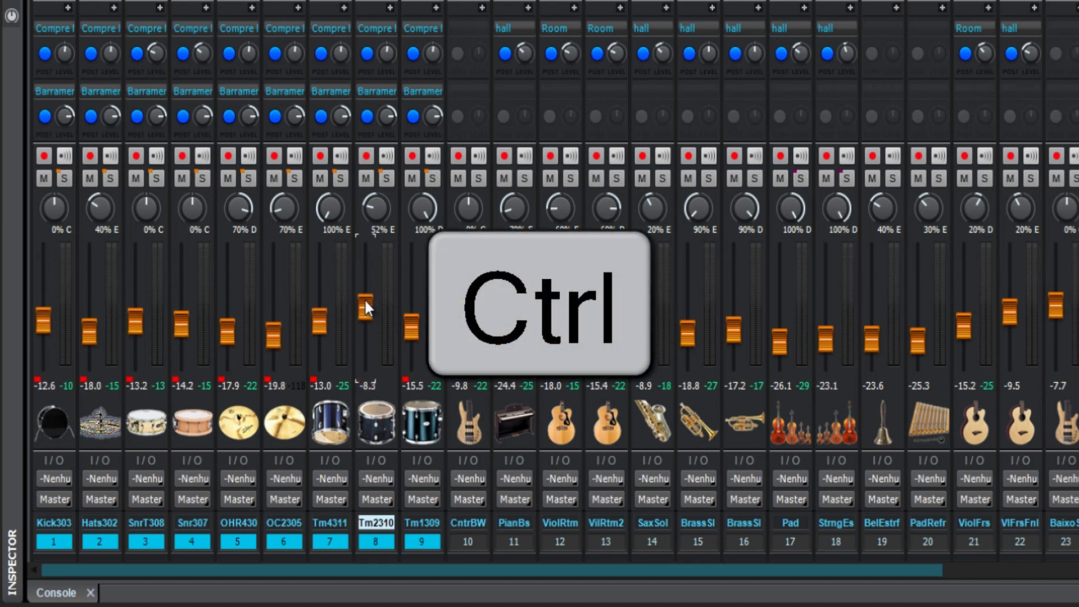
{"action": "scroll", "coordinate": [365, 306], "scroll_direction": "down", "scroll_amount": 3}
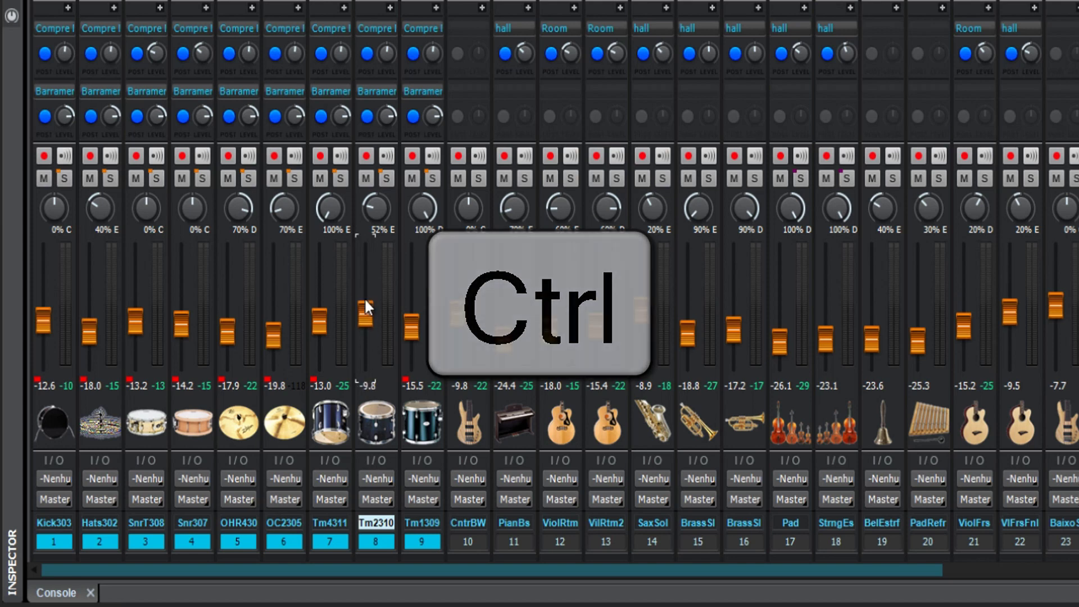
{"action": "scroll", "coordinate": [364, 307], "scroll_direction": "down", "scroll_amount": 1}
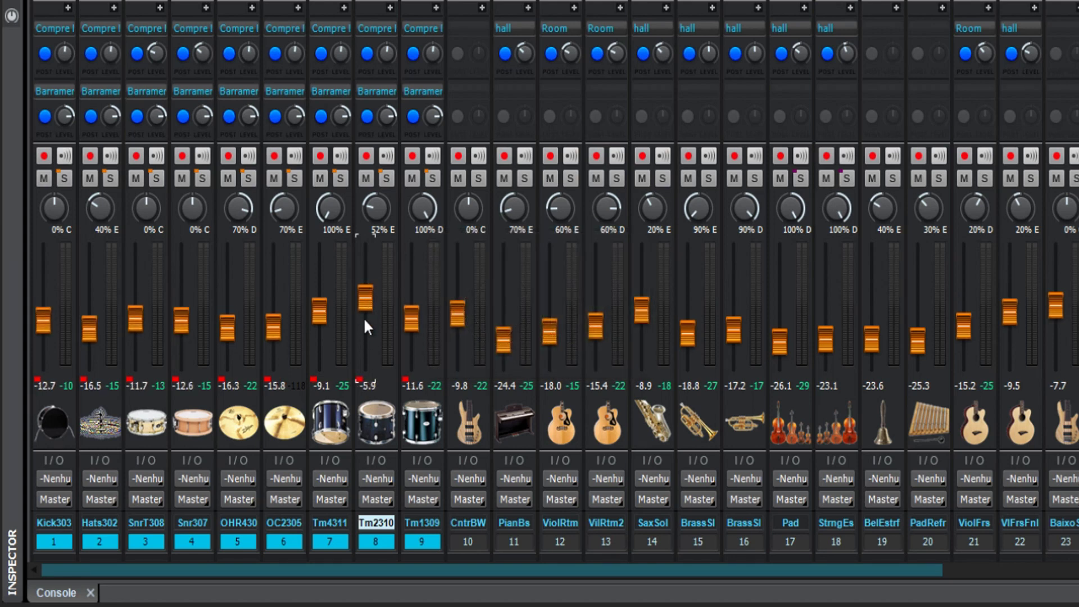
- Alternate grouped and independent moves of track 8's fader, raising it alone to 5.9 dB and bringing it down to -14.2 dB
{"action": "scroll", "coordinate": [364, 308], "scroll_direction": "down", "scroll_amount": 5}
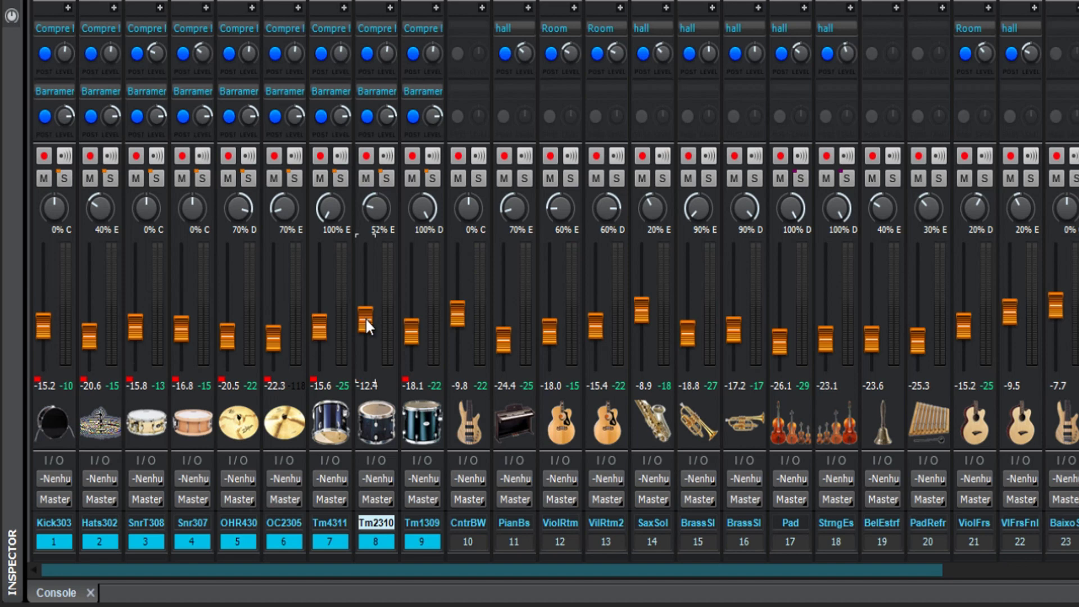
{"action": "scroll", "coordinate": [365, 315], "scroll_direction": "up", "scroll_amount": 15}
{"action": "scroll", "coordinate": [365, 242], "scroll_direction": "down", "scroll_amount": 10}
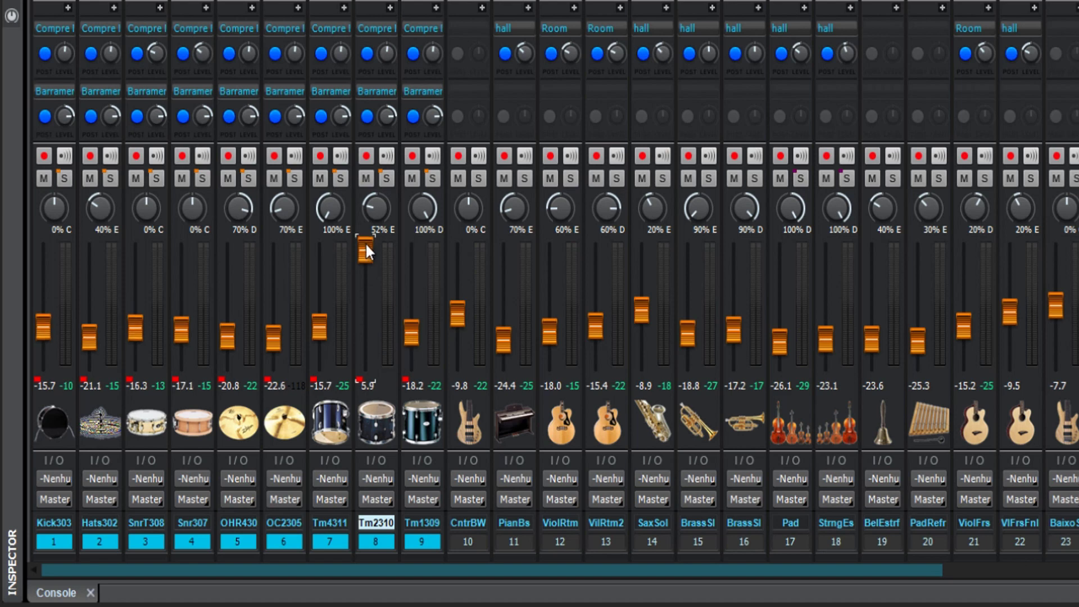
{"action": "scroll", "coordinate": [366, 239], "scroll_direction": "up", "scroll_amount": 8}
{"action": "scroll", "coordinate": [365, 239], "scroll_direction": "up", "scroll_amount": 2}
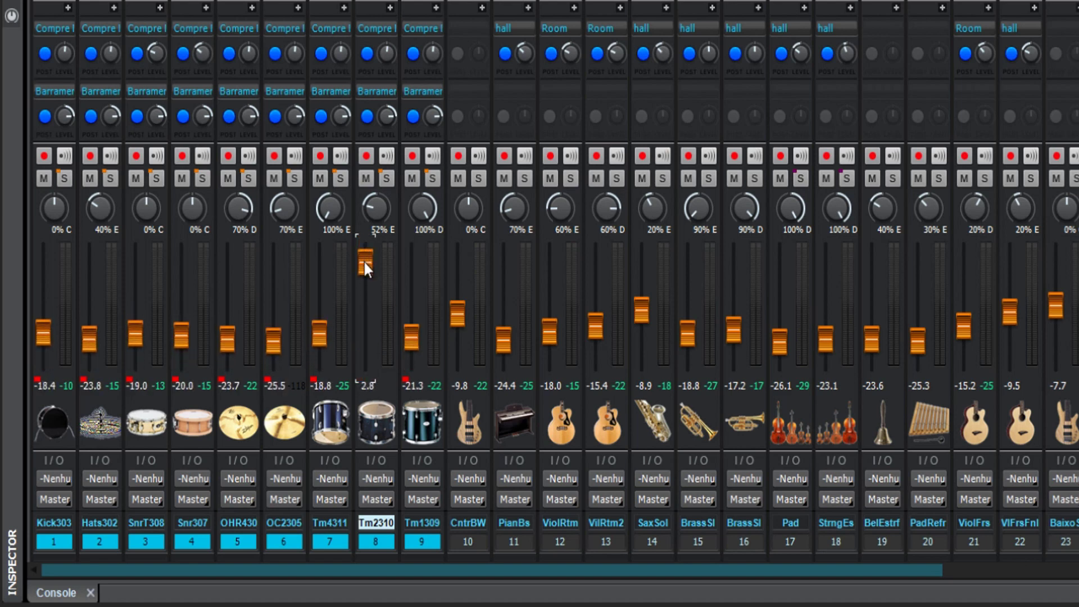
{"action": "scroll", "coordinate": [364, 260], "scroll_direction": "down", "scroll_amount": 15}
{"action": "scroll", "coordinate": [366, 326], "scroll_direction": "up", "scroll_amount": 8}
{"action": "scroll", "coordinate": [366, 337], "scroll_direction": "down", "scroll_amount": 5}
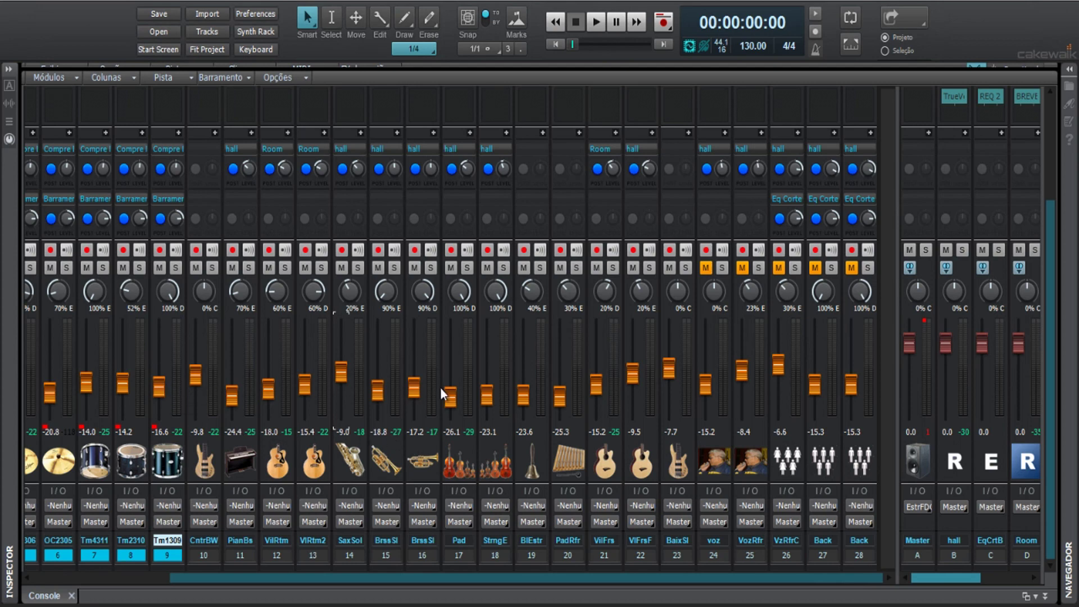
{"action": "mouse_move", "coordinate": [450, 400]}
{"action": "mouse_move", "coordinate": [304, 384]}
{"action": "mouse_move", "coordinate": [705, 412]}
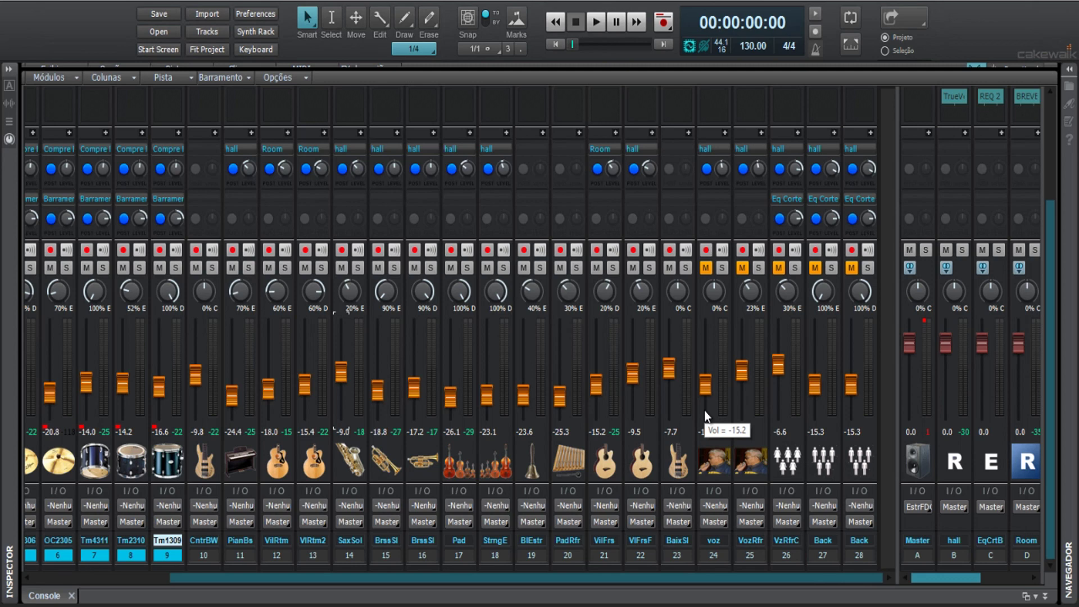